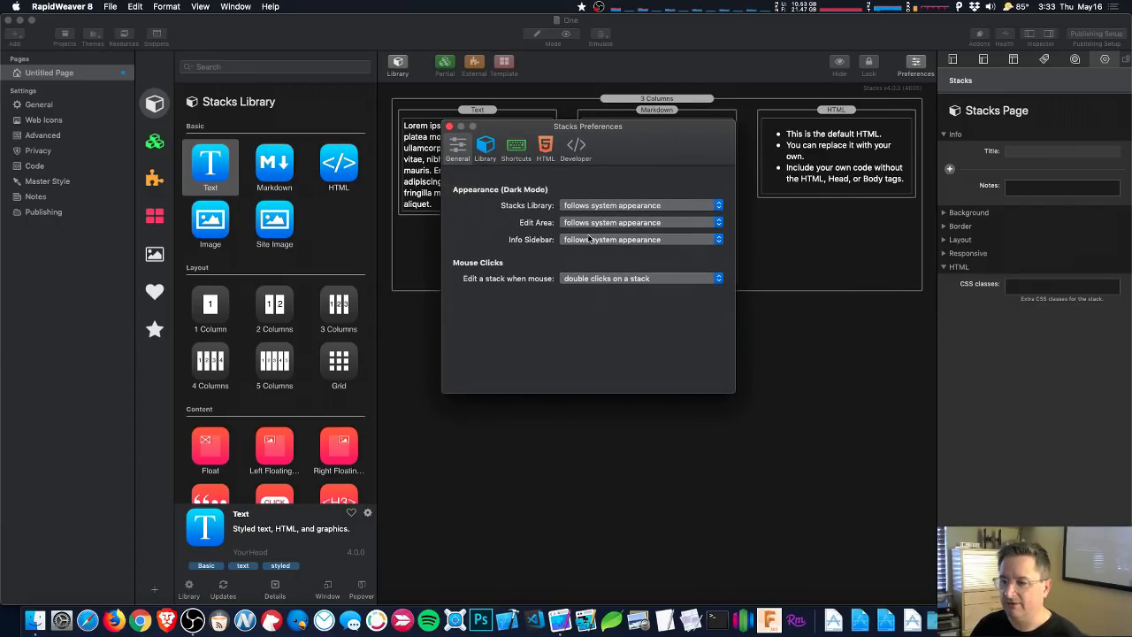
# - Set the Info Sidebar, Edit Area and Stacks Library to 'always light mode' in Stacks Preferences
pyautogui.click(588, 240)
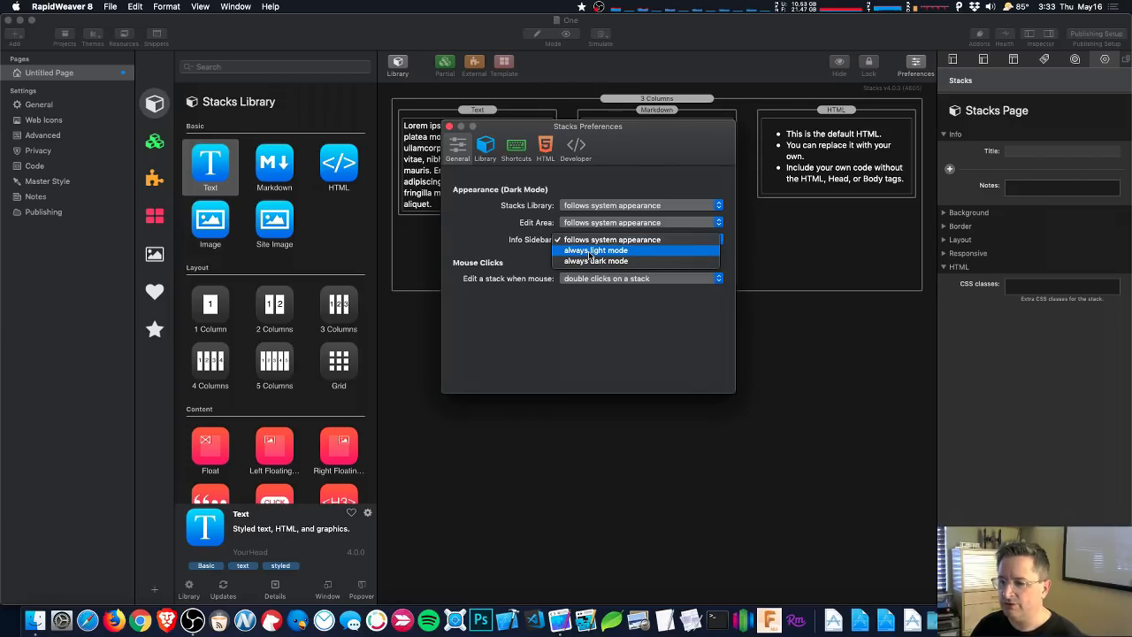
pyautogui.click(588, 253)
pyautogui.moveTo(588, 126); pyautogui.dragTo(878, 247)
pyautogui.click(926, 343)
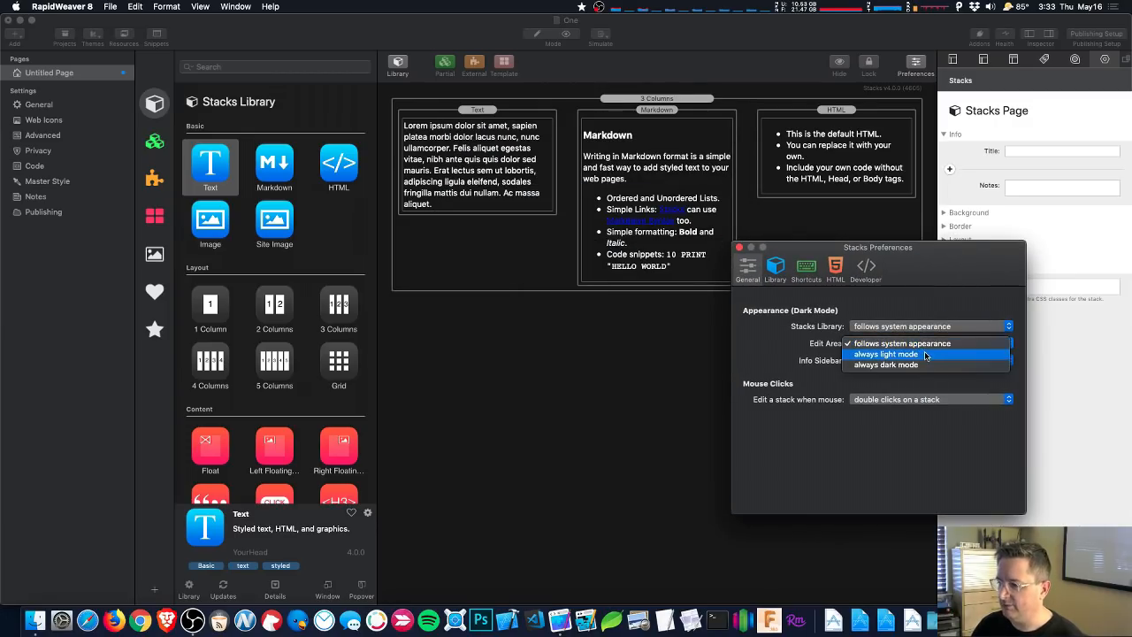
pyautogui.click(925, 352)
pyautogui.click(918, 324)
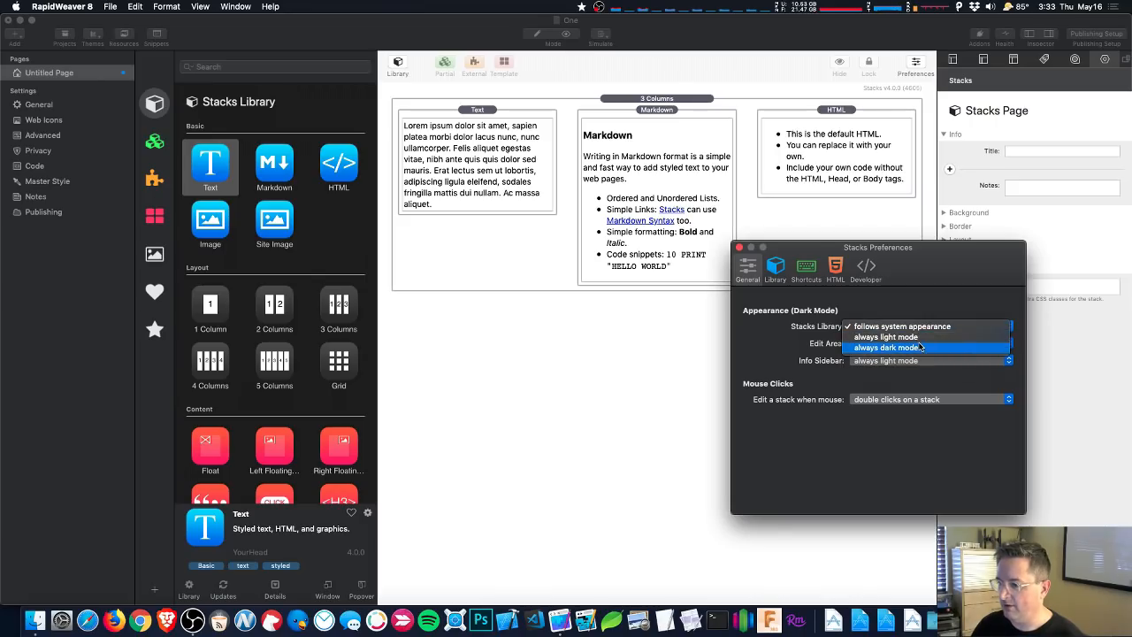
pyautogui.click(919, 338)
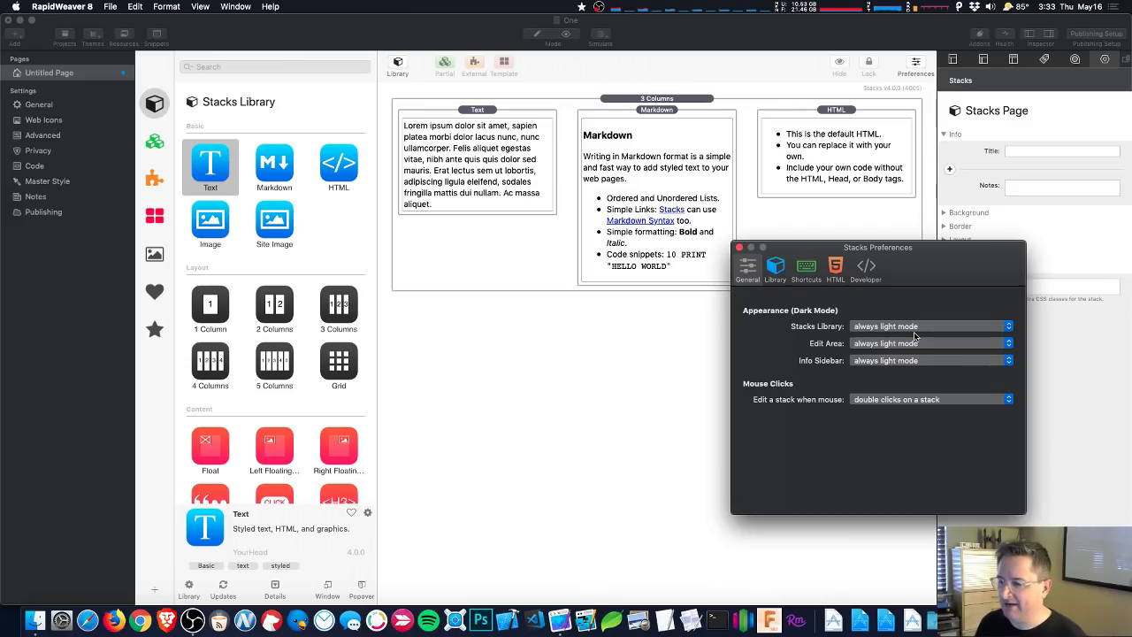
# - Return all three panels to 'follows system appearance' and close Stacks Preferences
pyautogui.click(915, 329)
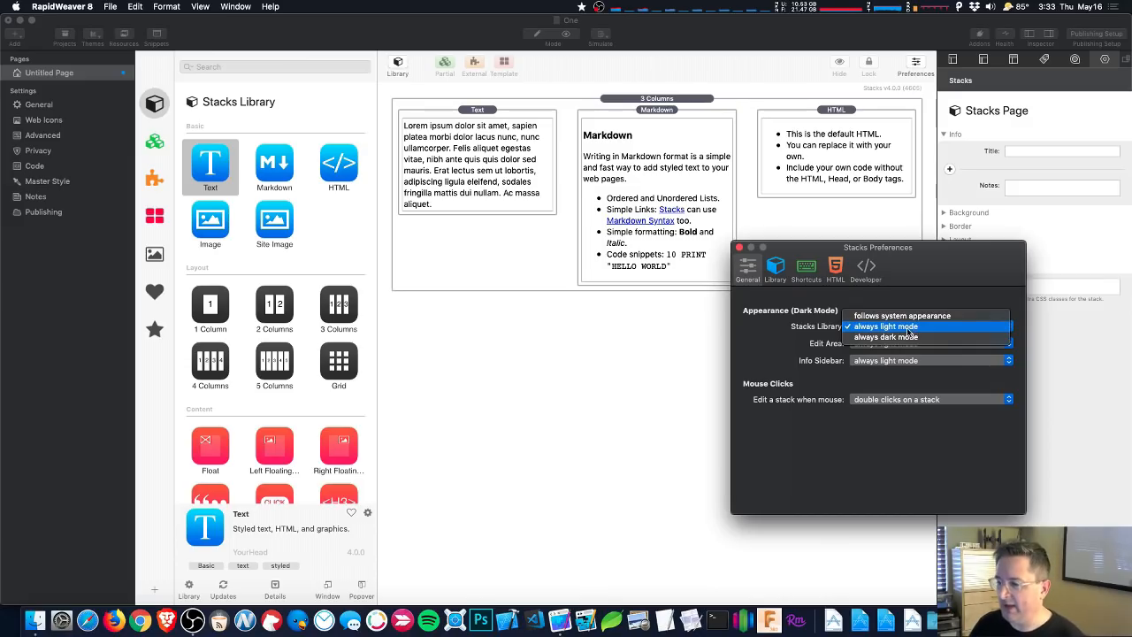
pyautogui.click(909, 317)
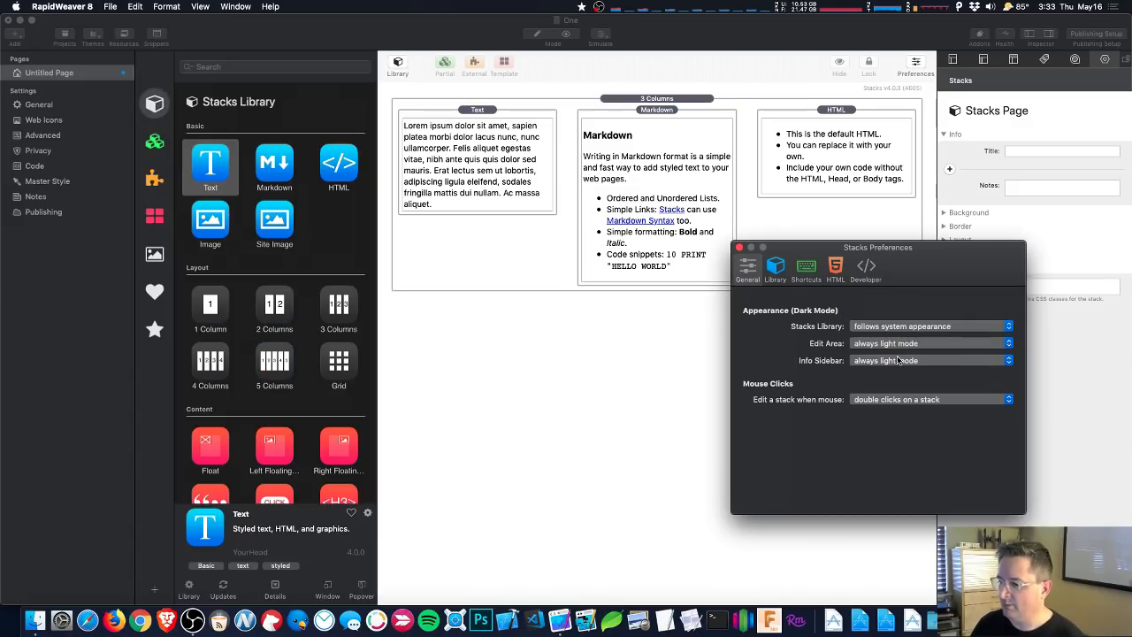
pyautogui.click(897, 360)
pyautogui.click(895, 356)
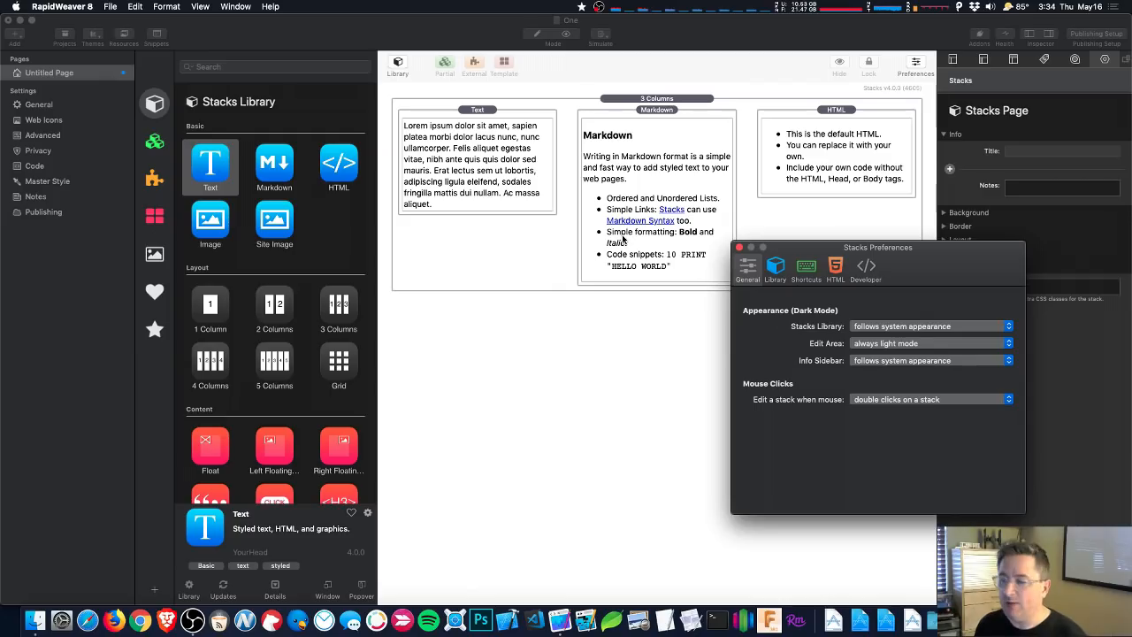
pyautogui.click(907, 345)
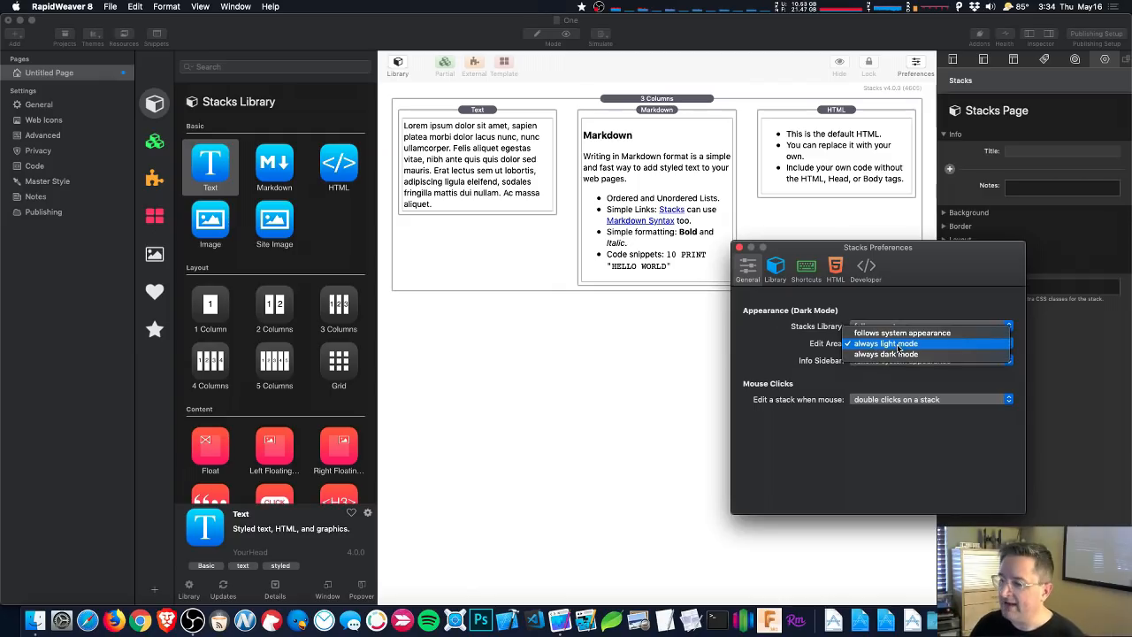
pyautogui.click(899, 334)
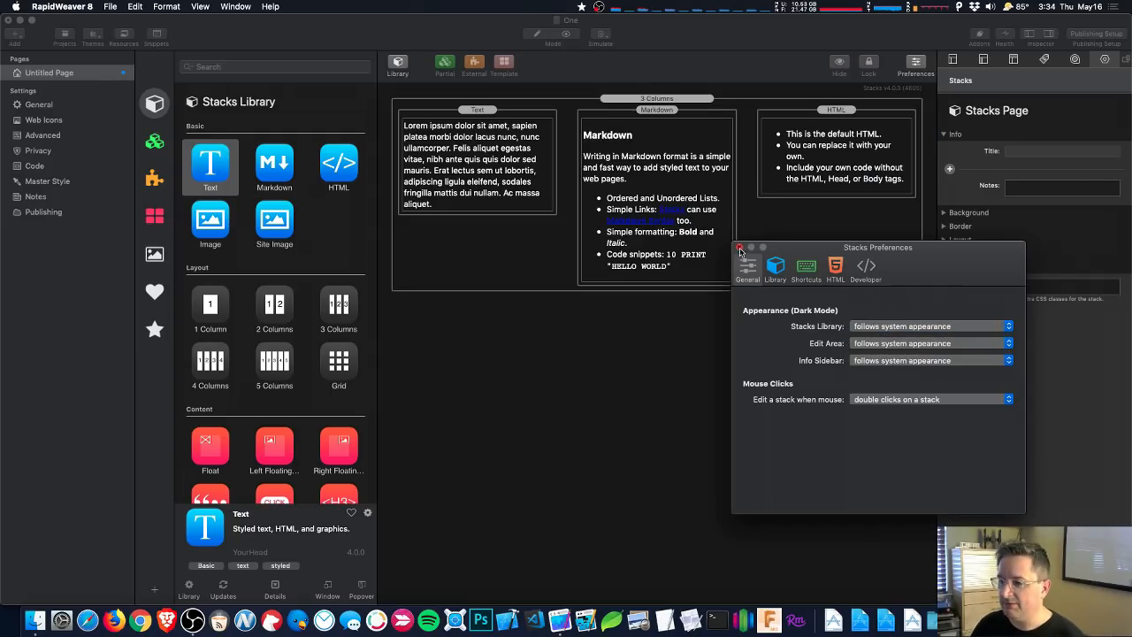
pyautogui.click(739, 248)
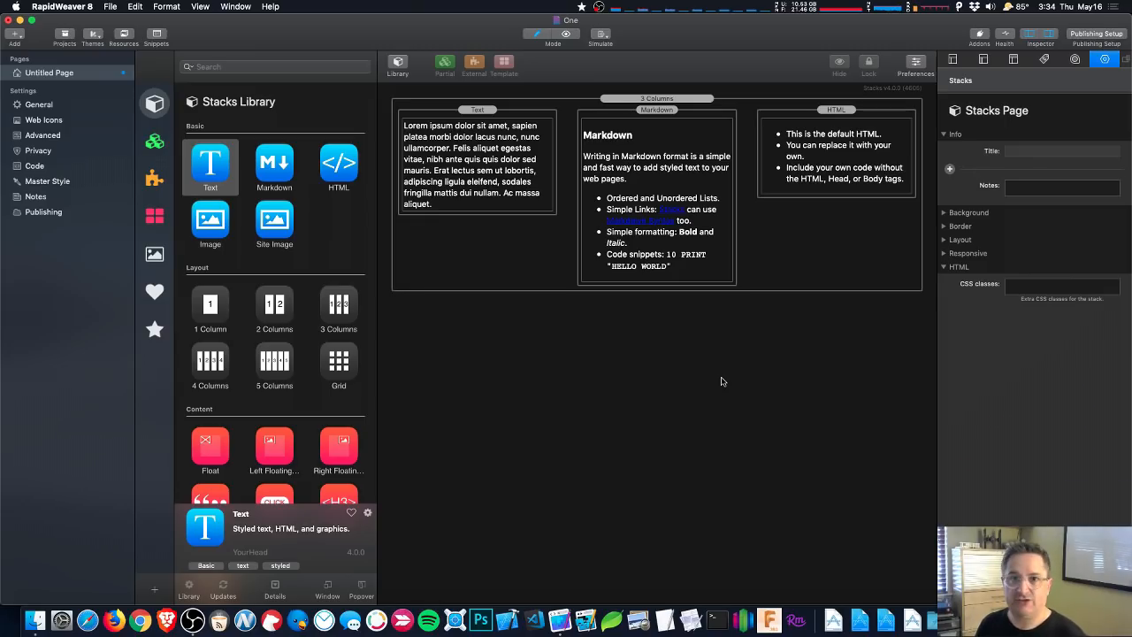
# - Switch the Inspector to the Page Sidebar tab
pyautogui.click(984, 60)
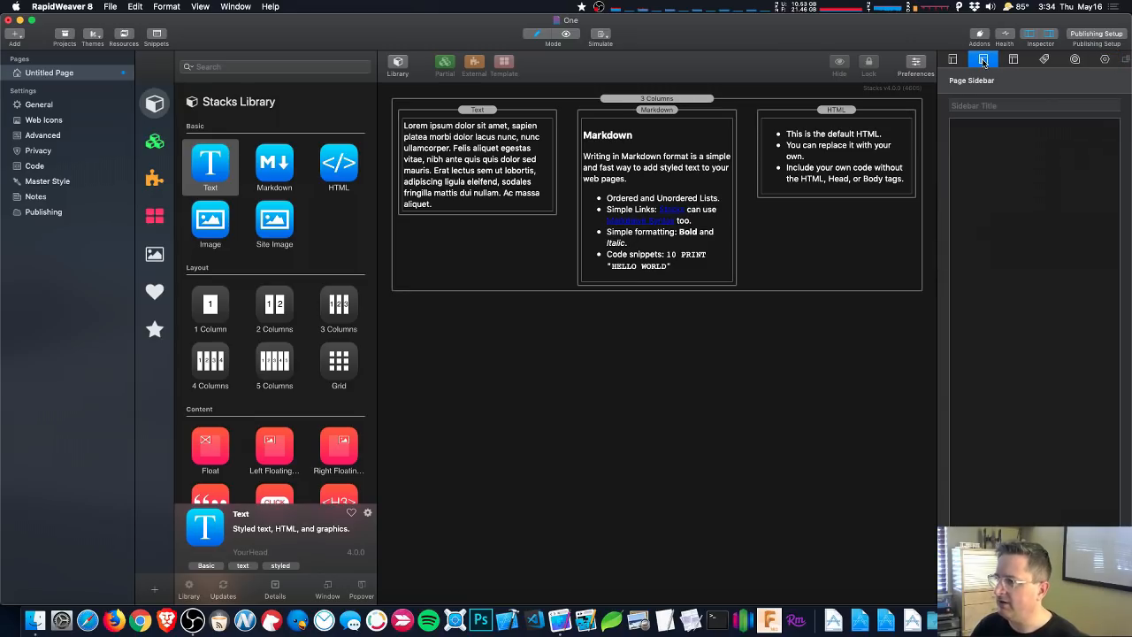
# - In the page's HTML Code CSS editor, add a .bordered rule with border: 5px solid blue
pyautogui.click(1014, 59)
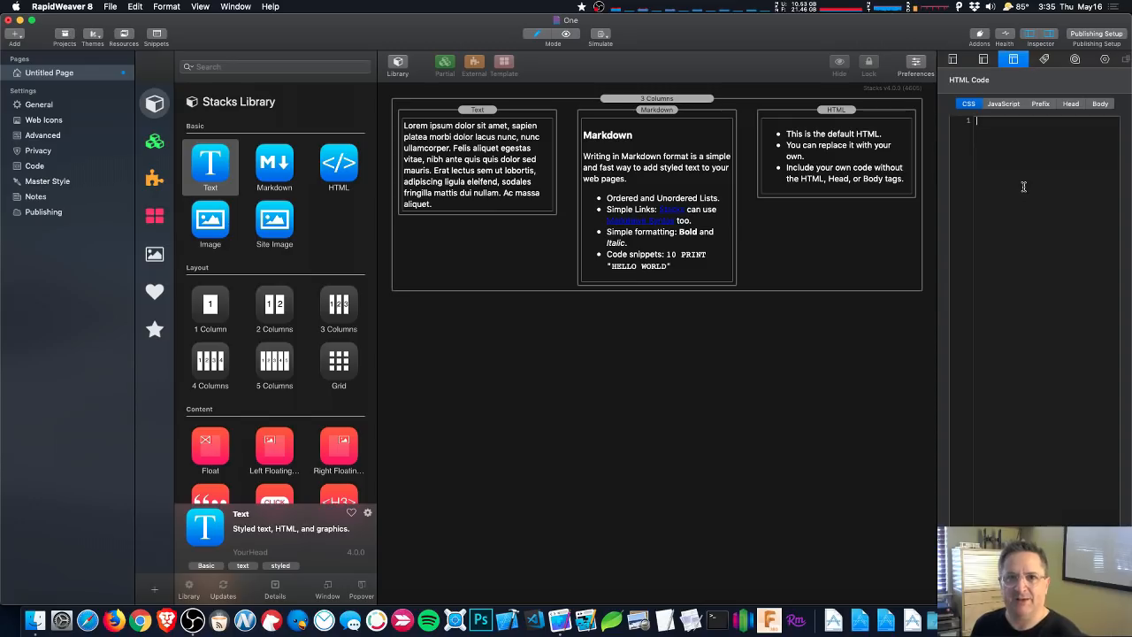
pyautogui.write('.')
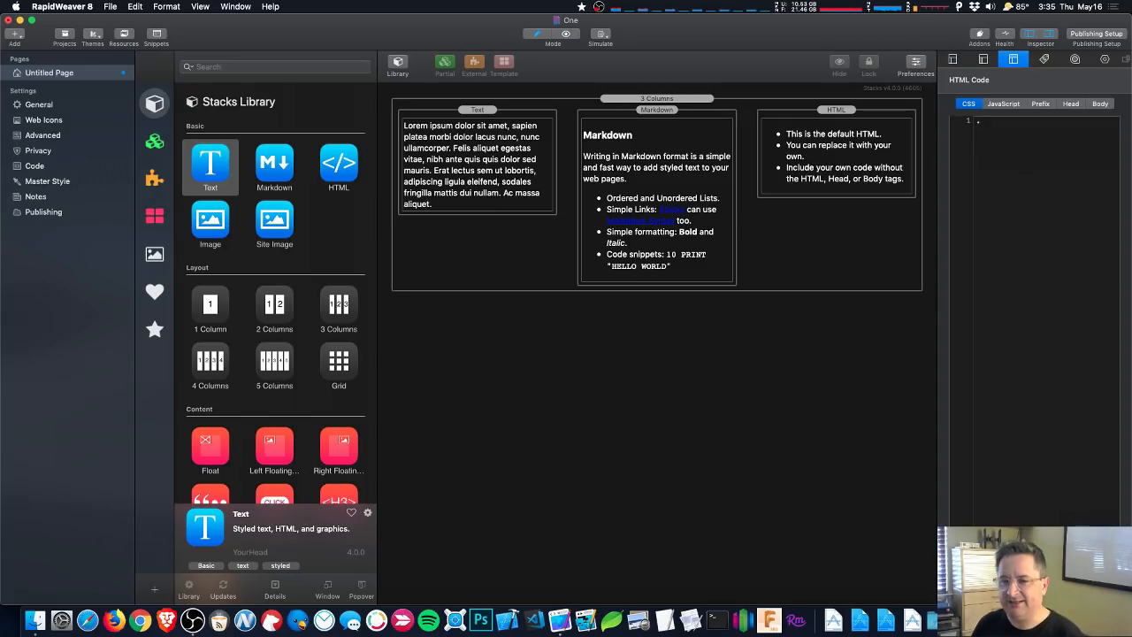
pyautogui.write('bordere')
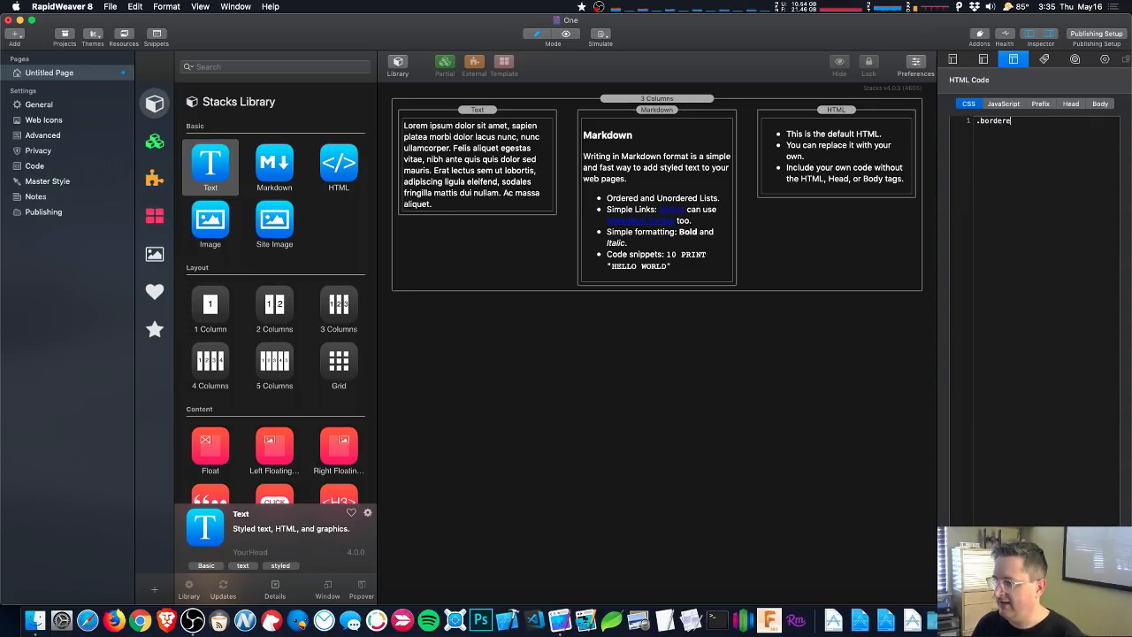
pyautogui.write('d ')
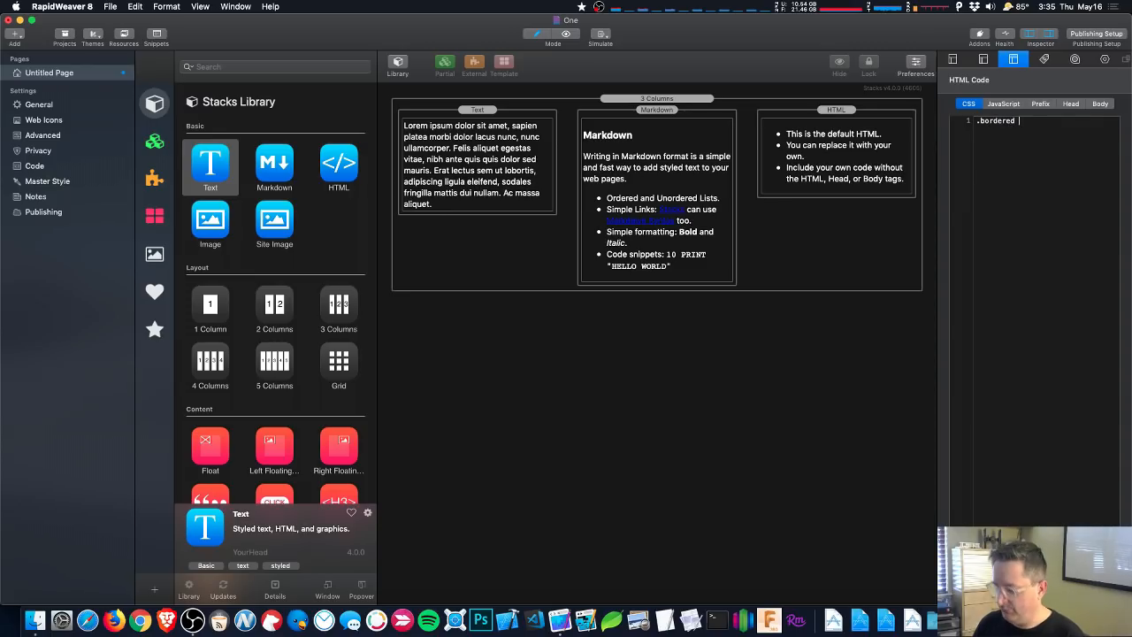
pyautogui.write('{     border: ')
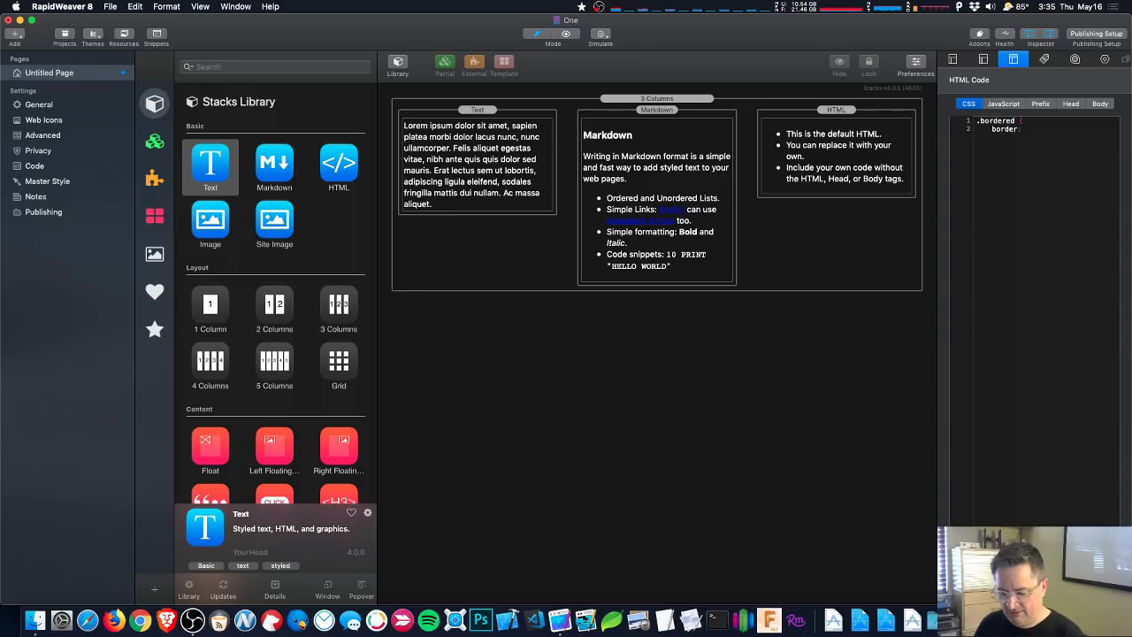
pyautogui.write('5px so')
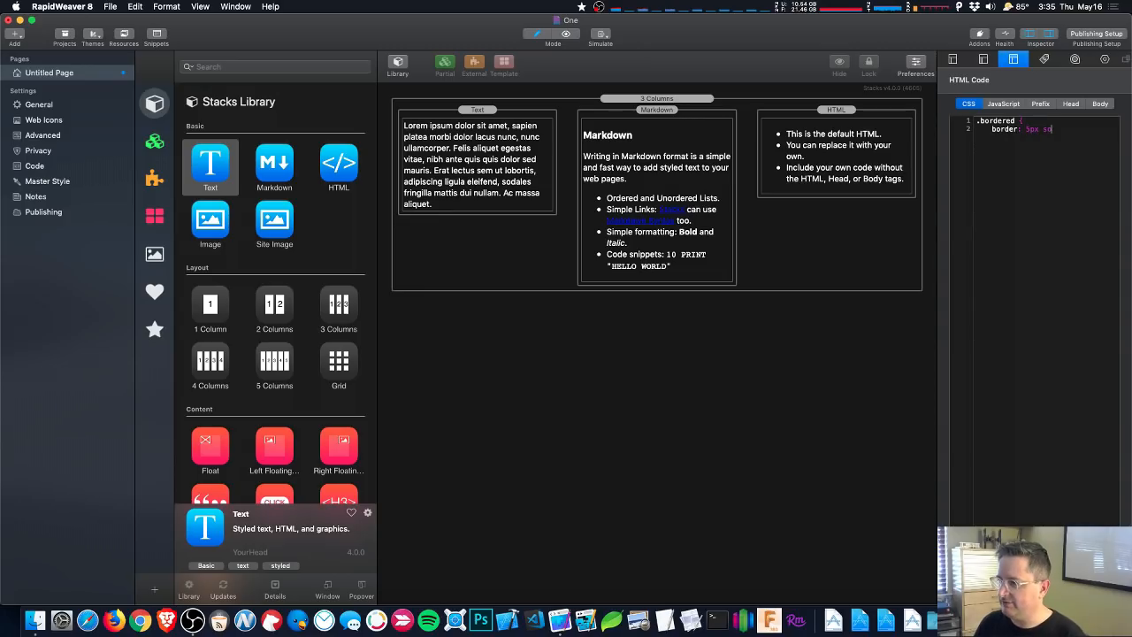
pyautogui.write('lid blu')
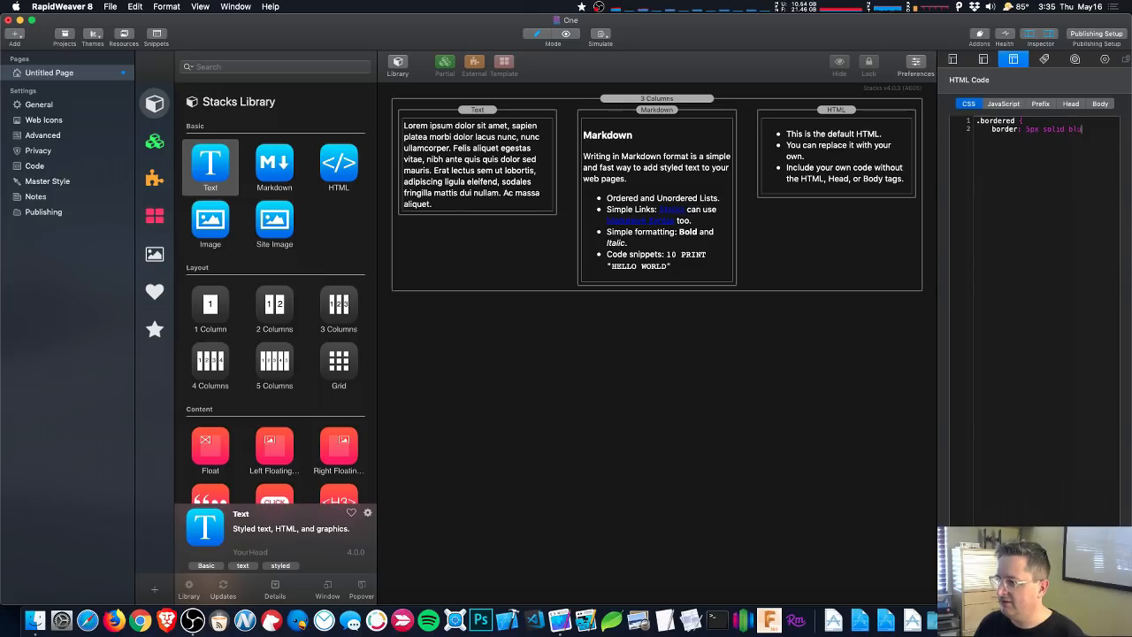
pyautogui.write('e; }')
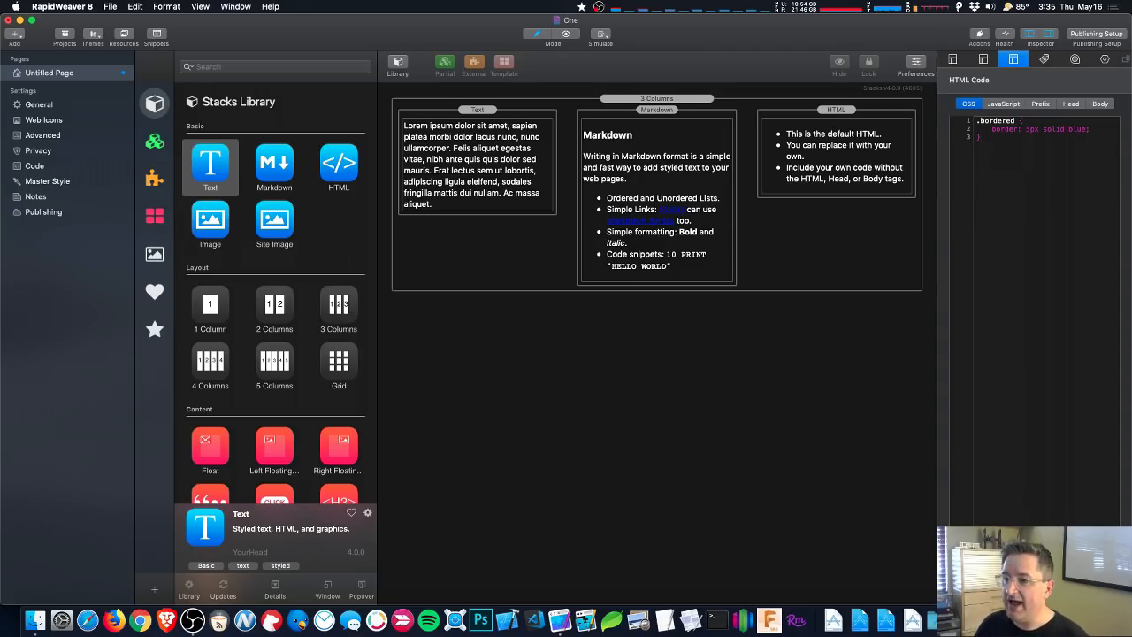
# - Give the first-column Text stack the CSS class 'bordered' and preview the page
pyautogui.click(450, 147)
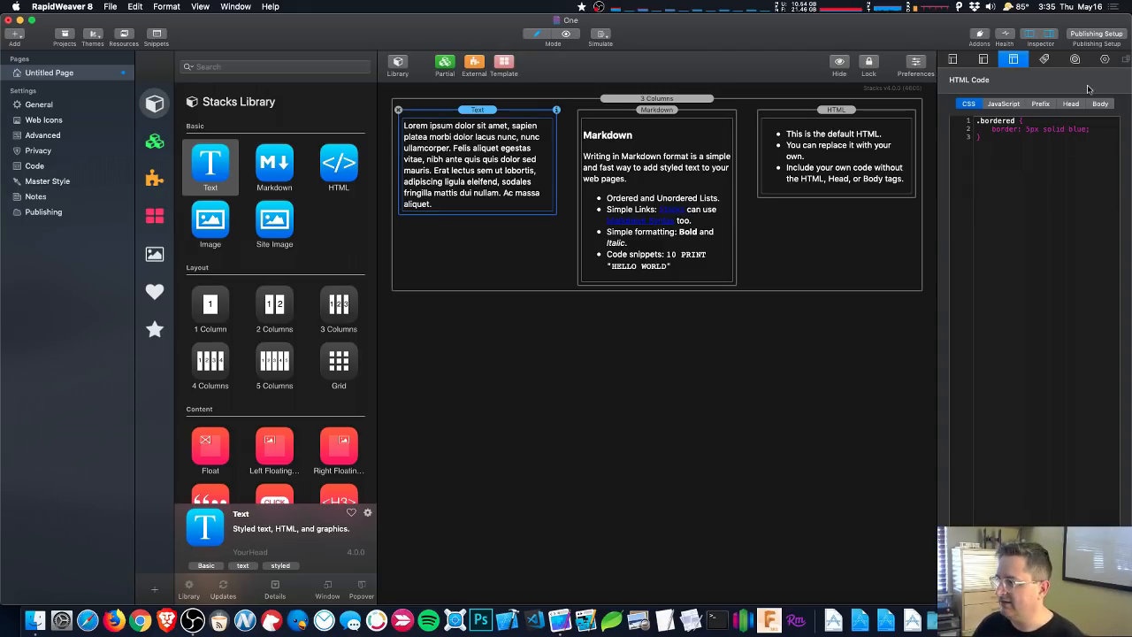
pyautogui.click(1105, 58)
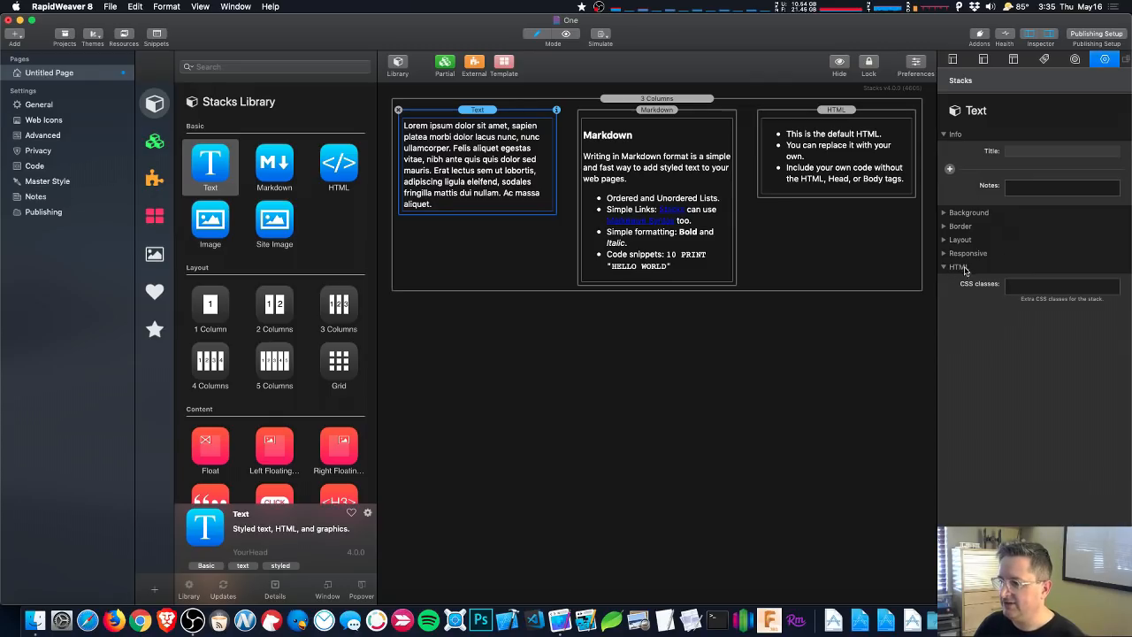
pyautogui.click(1029, 282)
pyautogui.write('bordered')
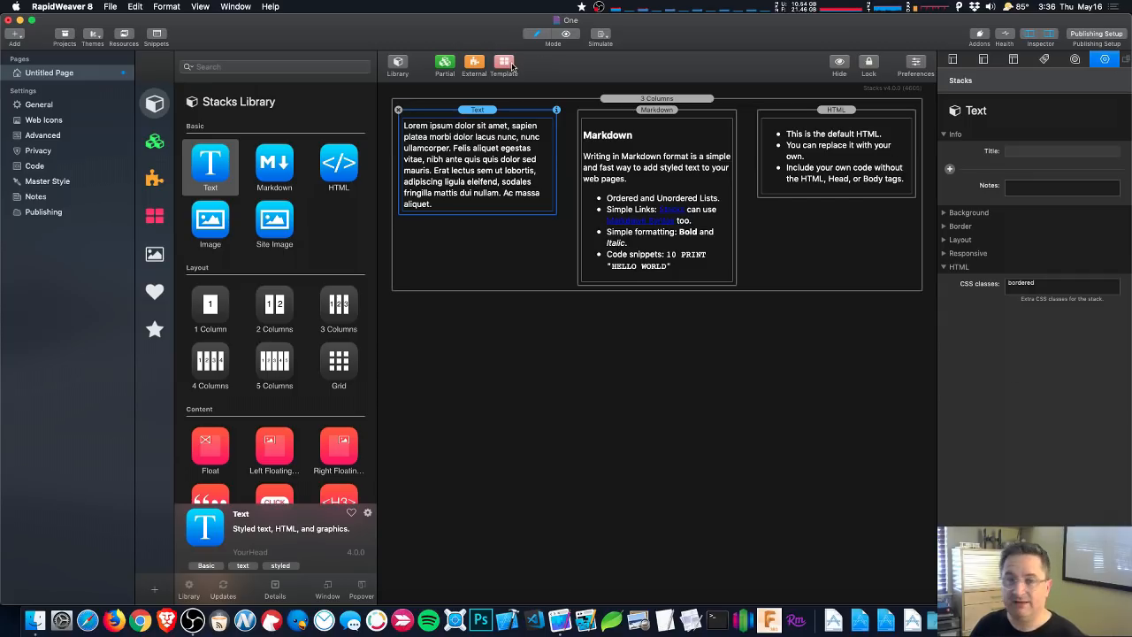
pyautogui.click(566, 35)
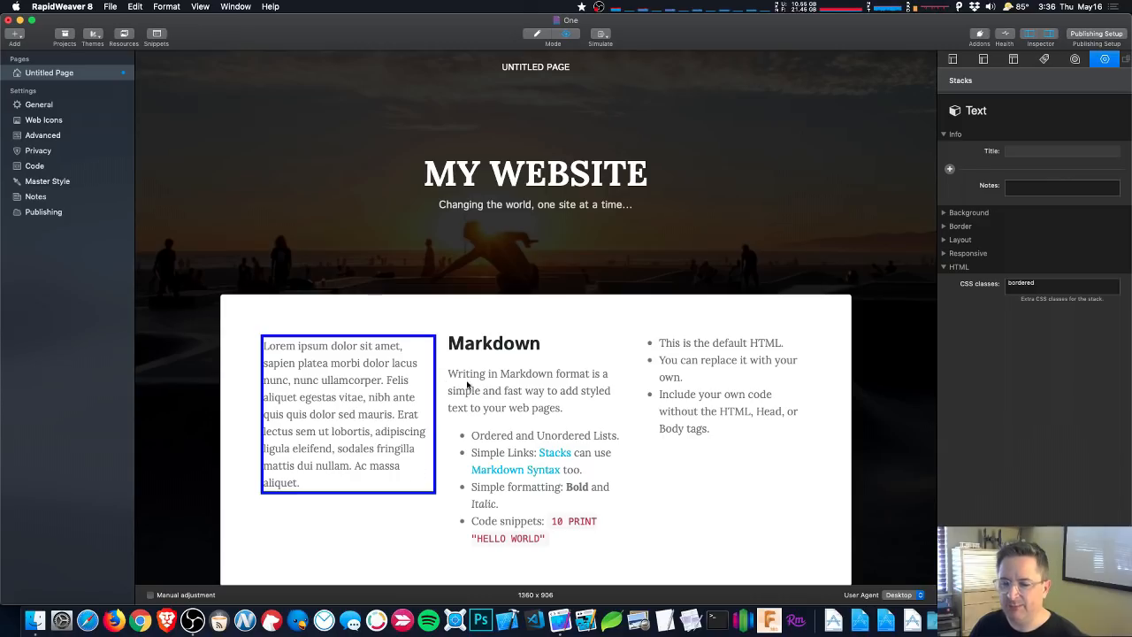
# - Scroll through the preview to check the blue-bordered text, then return to edit mode
pyautogui.scroll(-1, 424, 358)
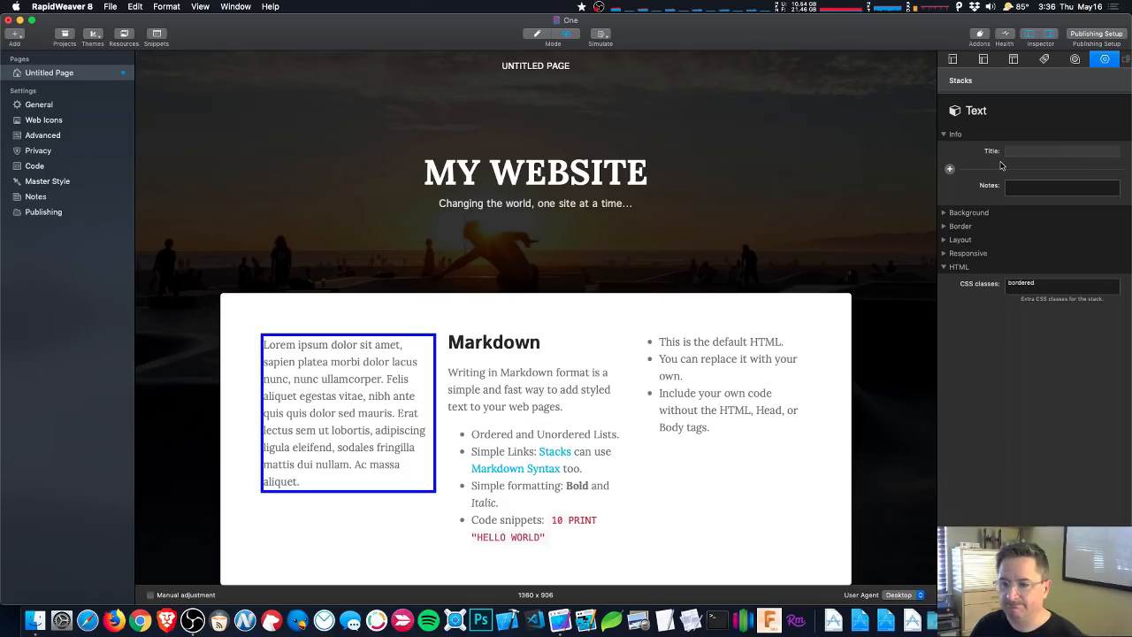
pyautogui.click(538, 34)
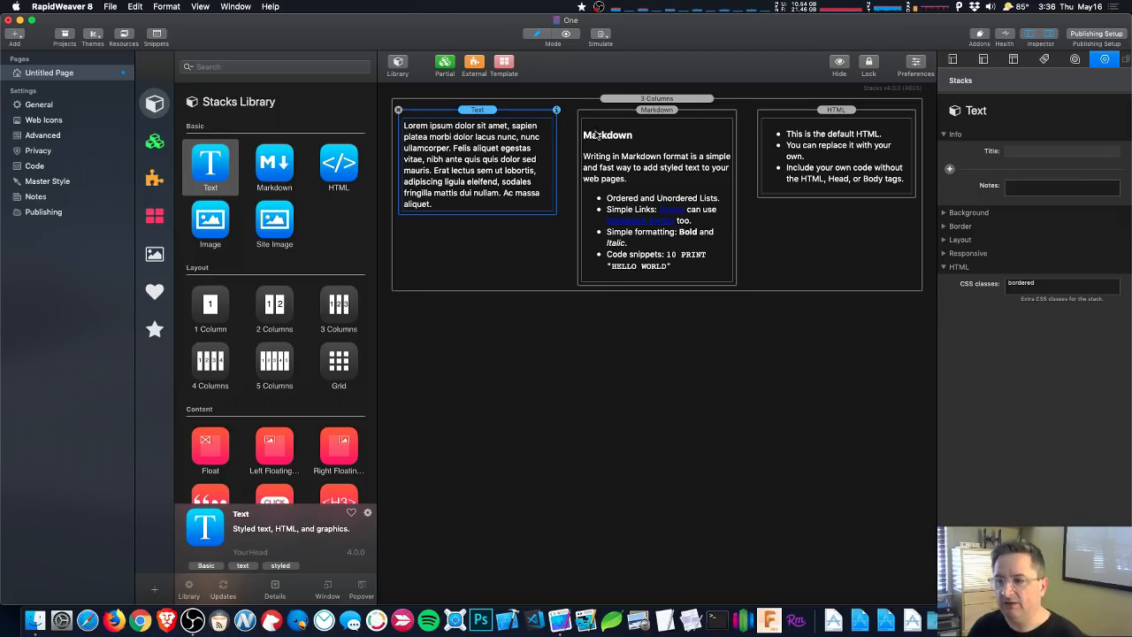
# - Set the Text stack's title to 'My Fun Title' in the Inspector's Info section
pyautogui.click(671, 136)
pyautogui.click(511, 140)
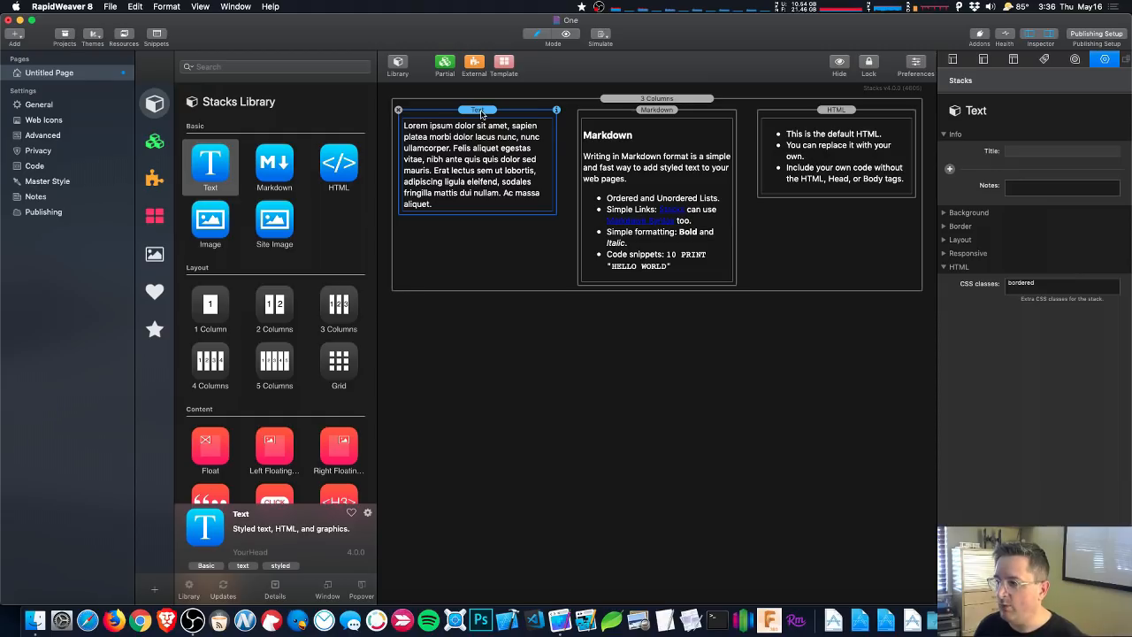
pyautogui.click(1047, 152)
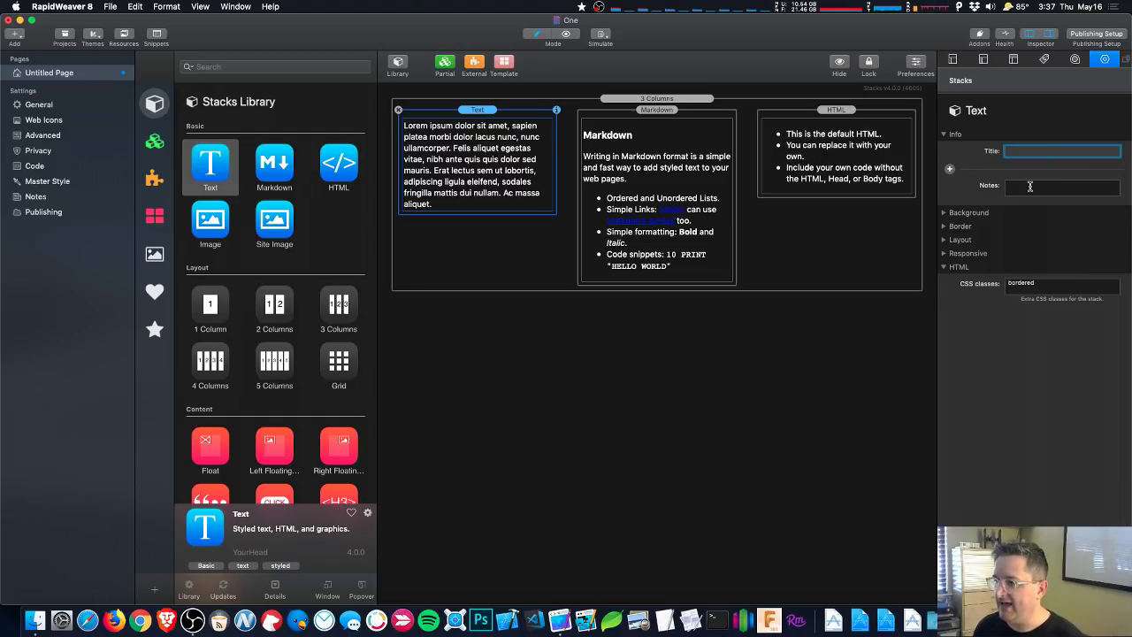
pyautogui.write('My')
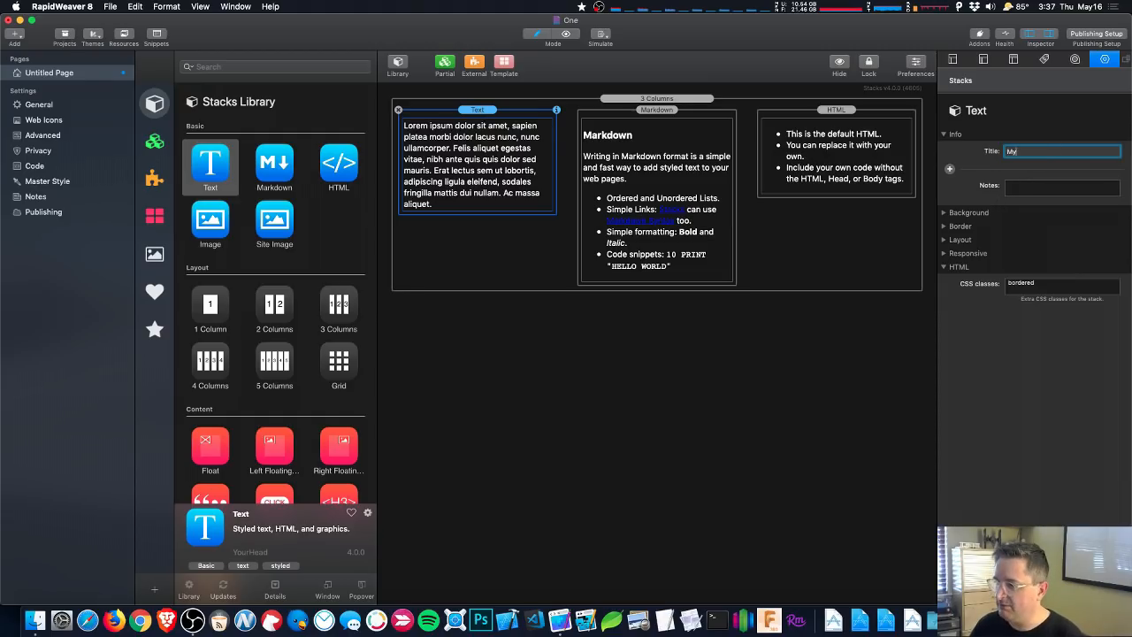
pyautogui.write(' Fun Tit')
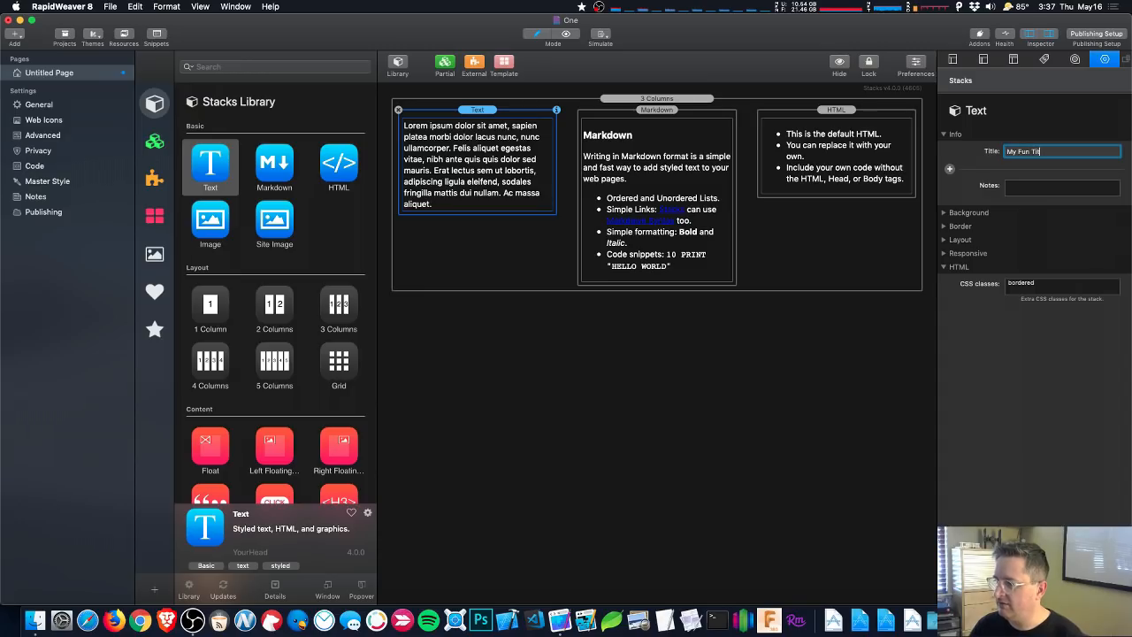
pyautogui.write('le')
pyautogui.press('Tab')
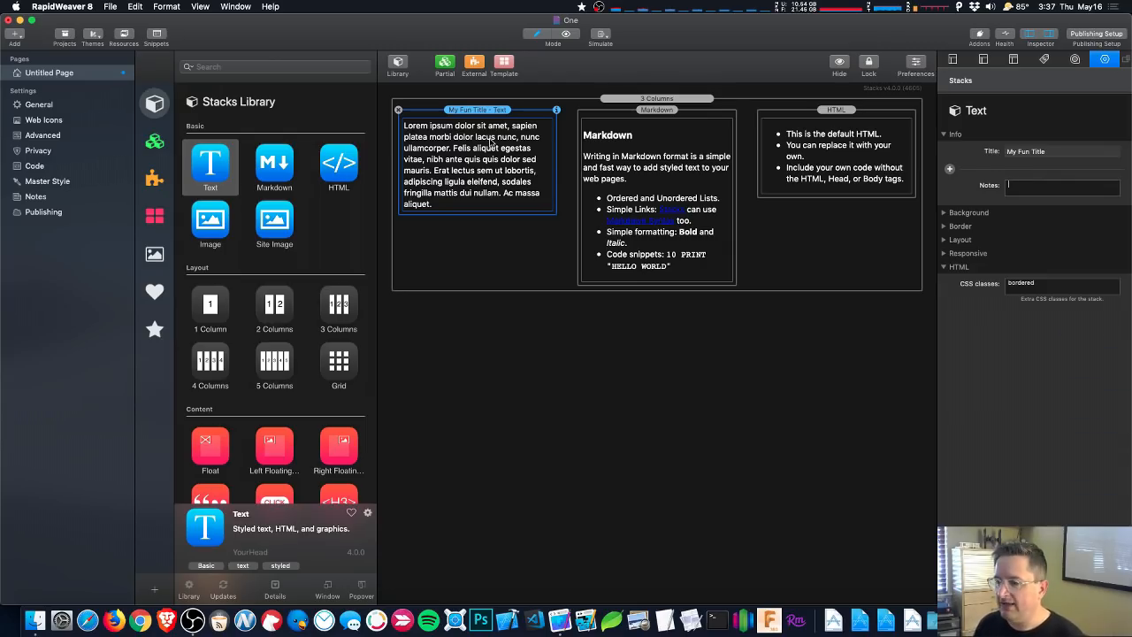
# - Turn on Mobile under Hide this Stack in the Markdown stack's Responsive settings
pyautogui.click(678, 172)
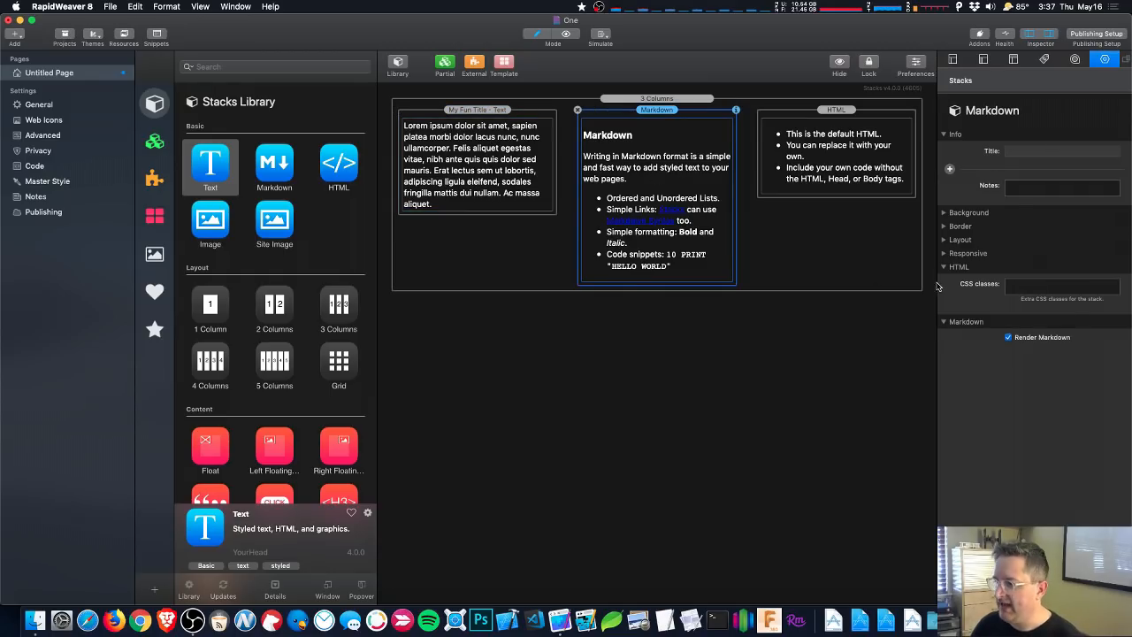
pyautogui.click(945, 254)
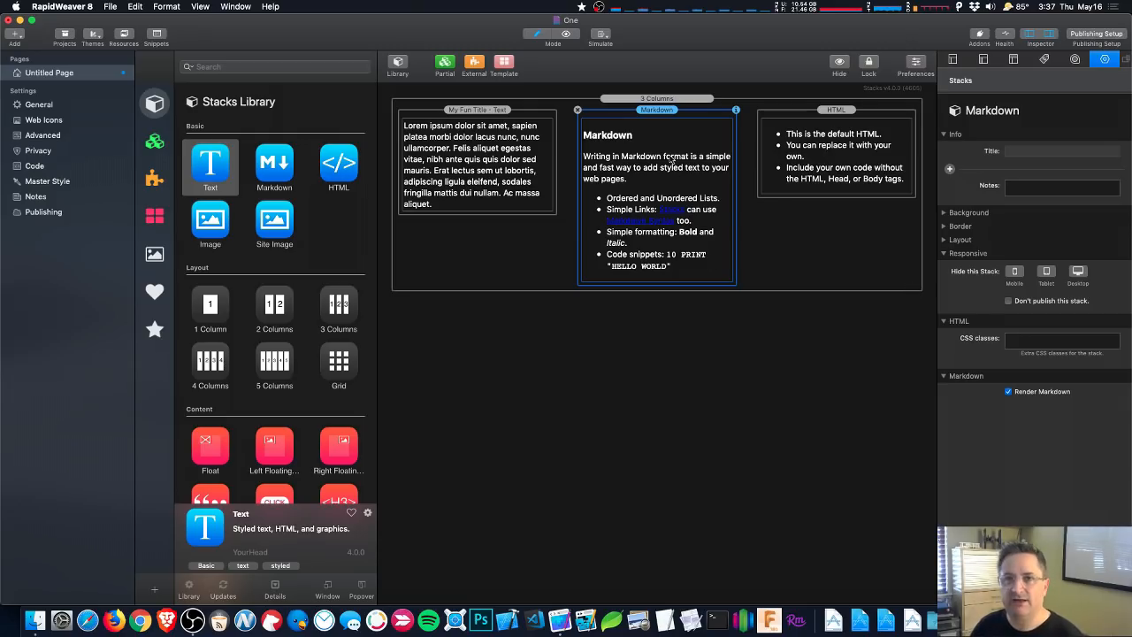
pyautogui.click(1016, 272)
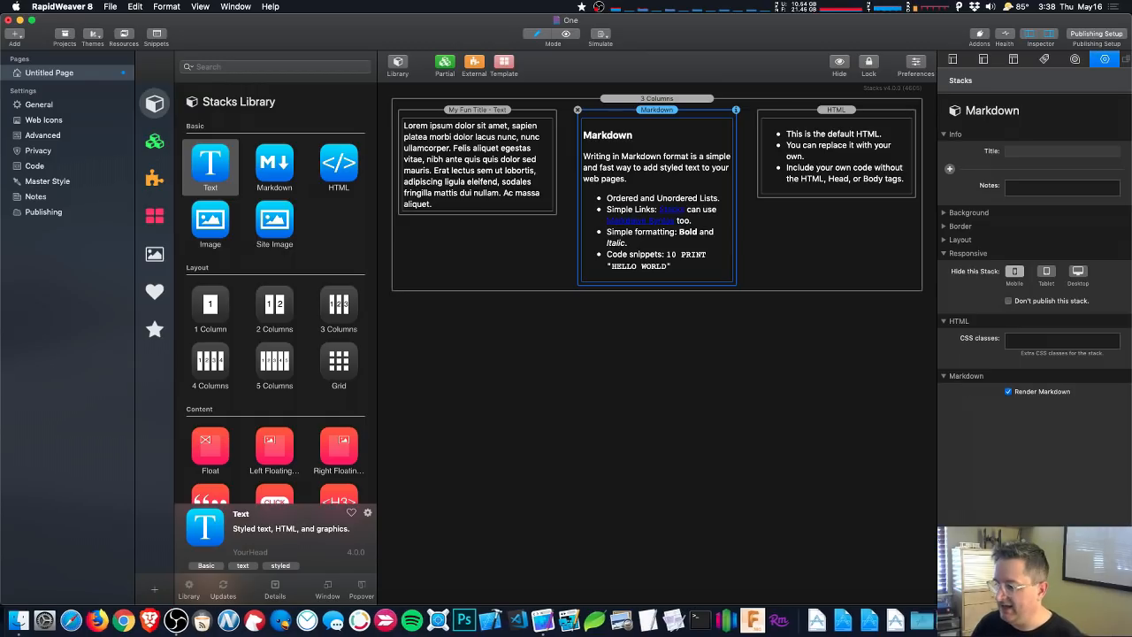
# - Drag the pink flower image into a Site Image stack below HTML and tick Don't publish this stack
pyautogui.click(1017, 619)
pyautogui.moveTo(838, 304); pyautogui.dragTo(791, 193)
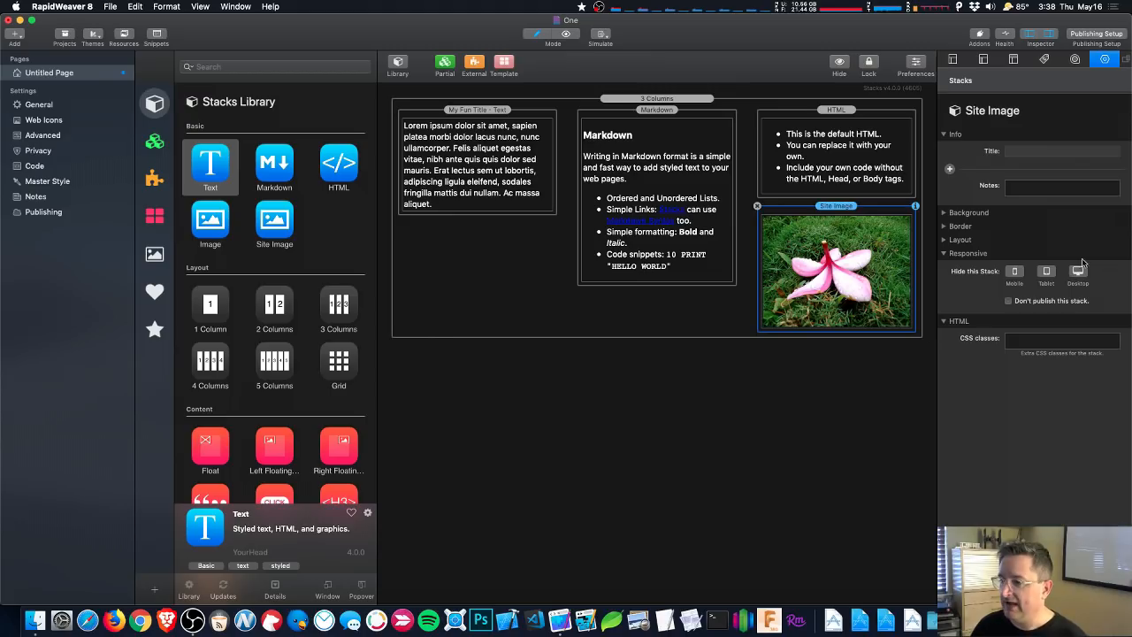
pyautogui.click(1009, 302)
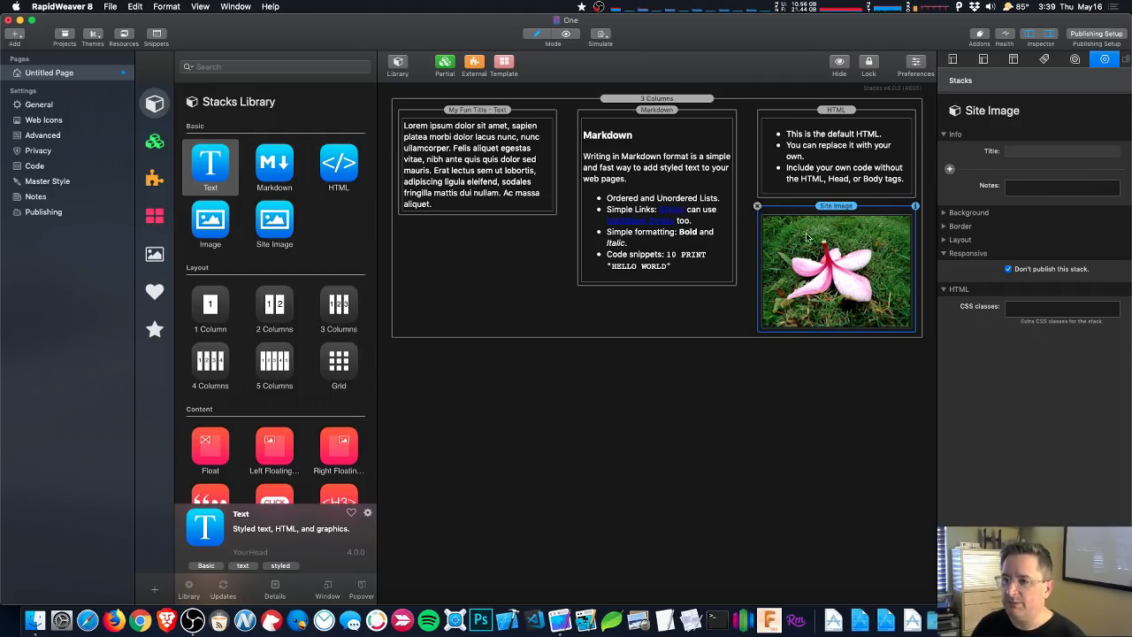
pyautogui.click(565, 35)
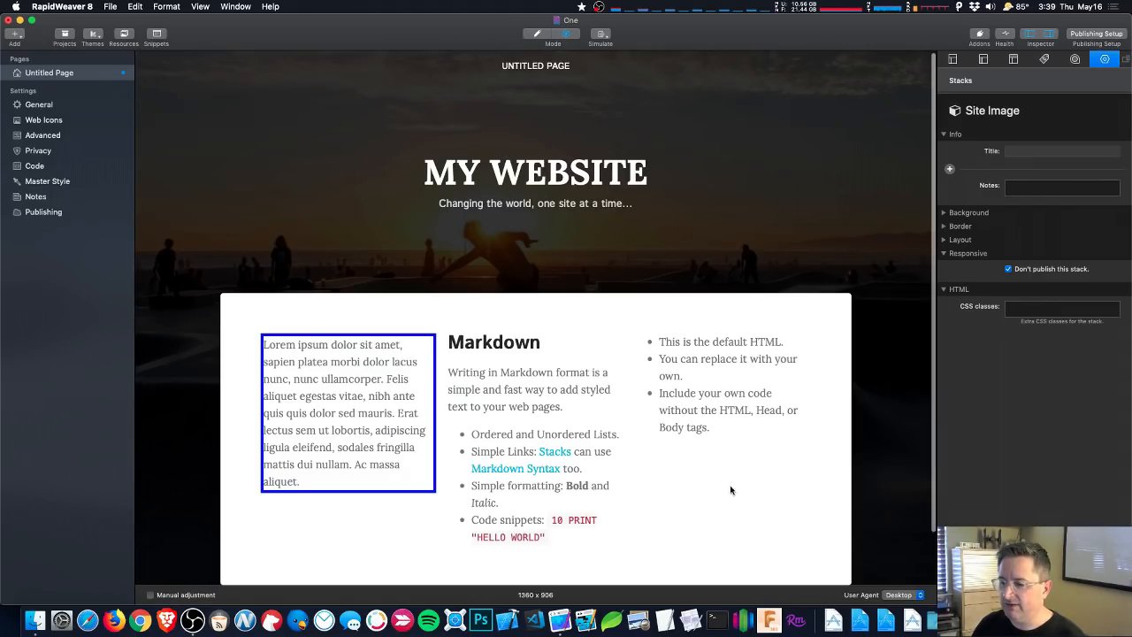
pyautogui.click(536, 34)
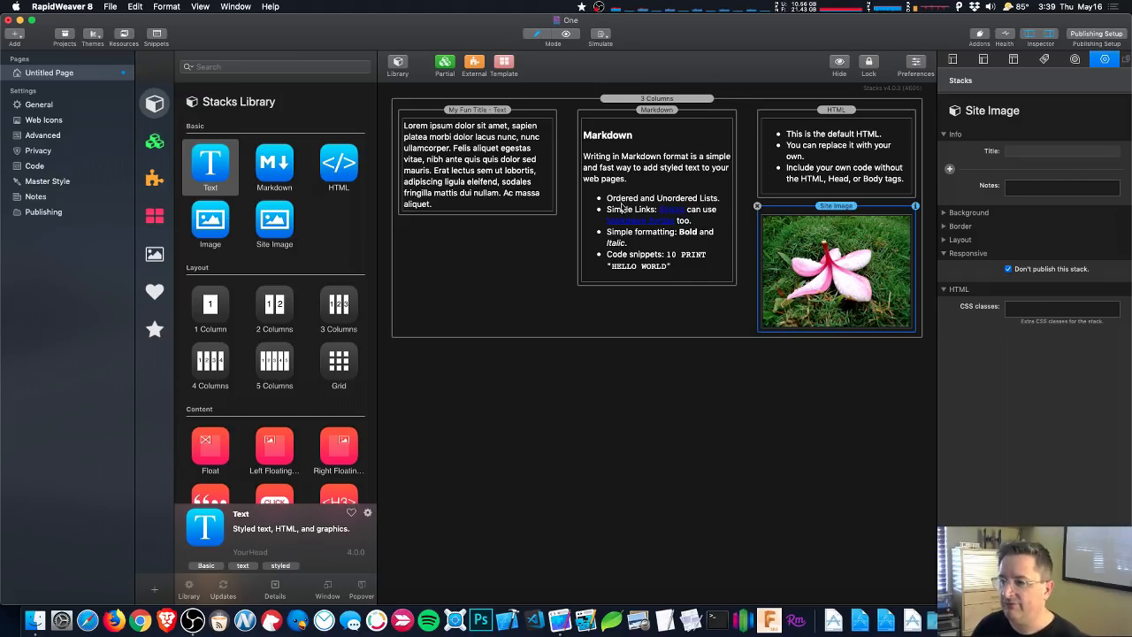
# - Add the note 'These are some notes for our stack.' to the Markdown stack and expand note options
pyautogui.click(682, 199)
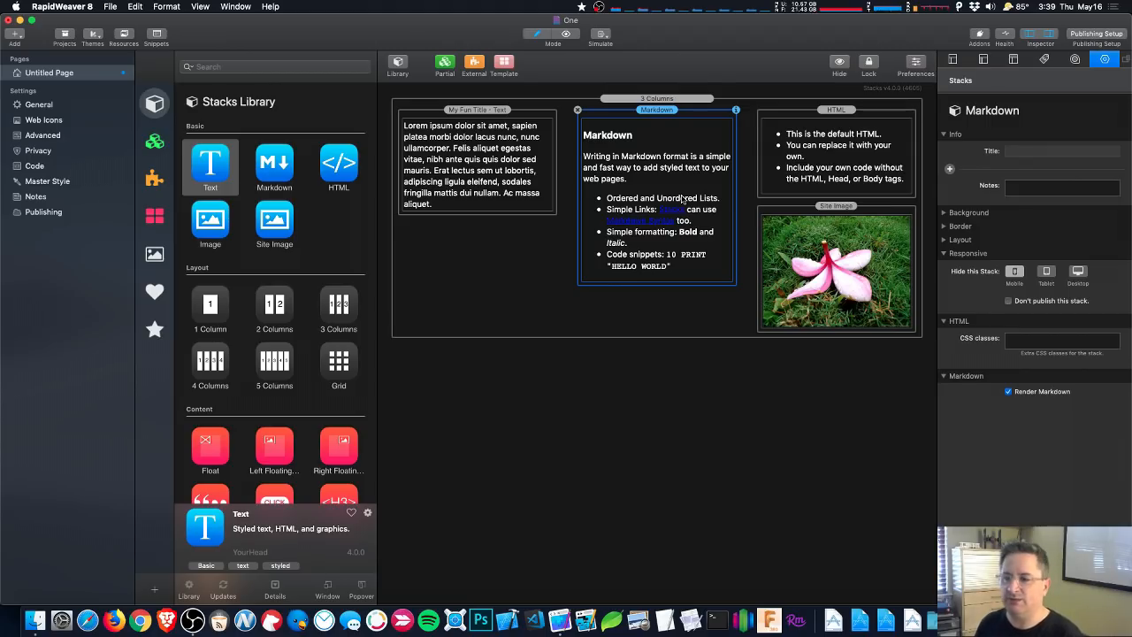
pyautogui.click(1052, 186)
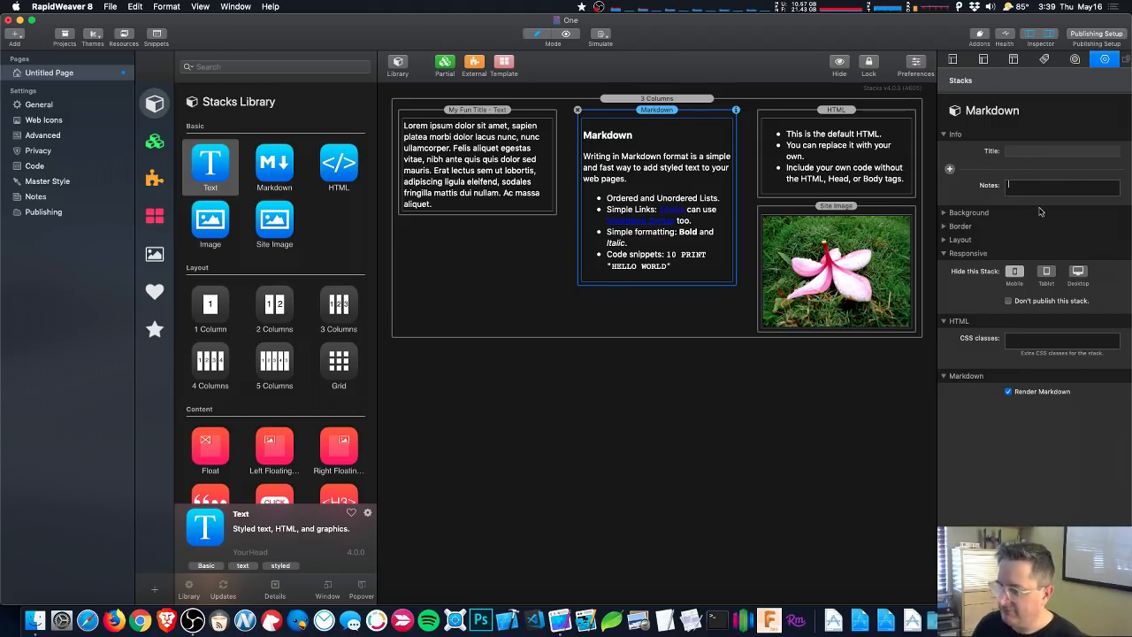
pyautogui.write('These')
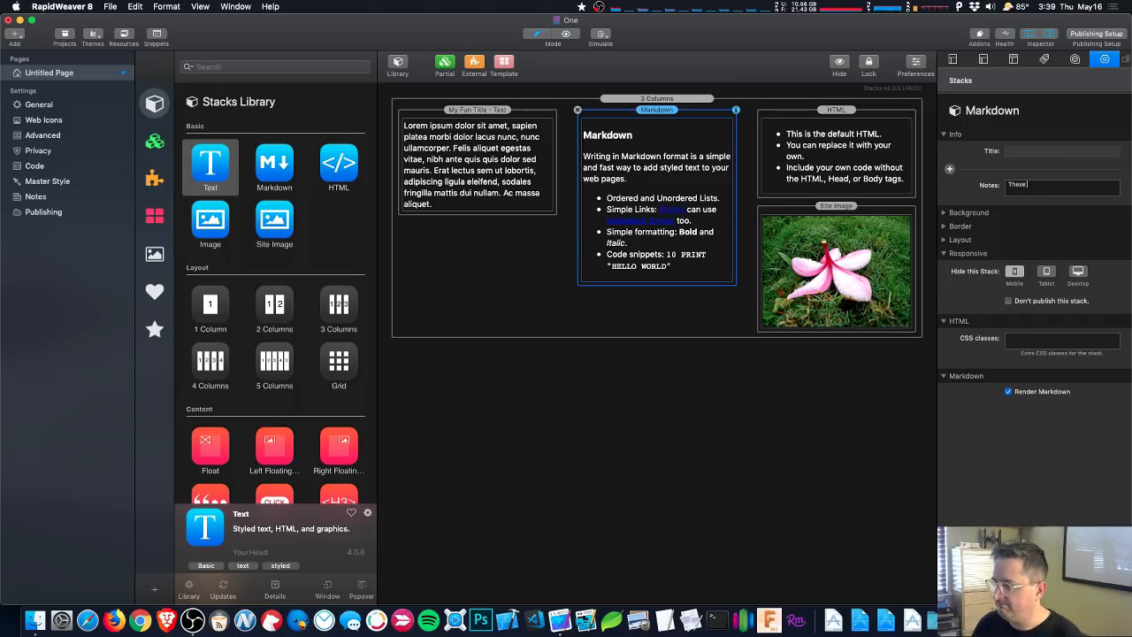
pyautogui.write(' are some notes')
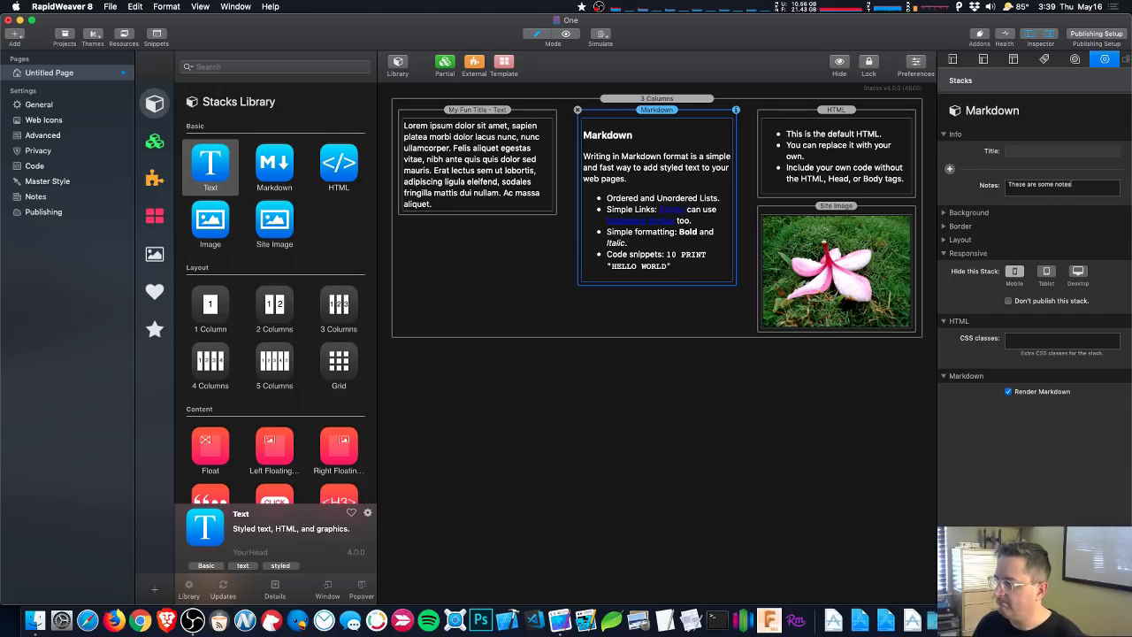
pyautogui.write(' for our stack.')
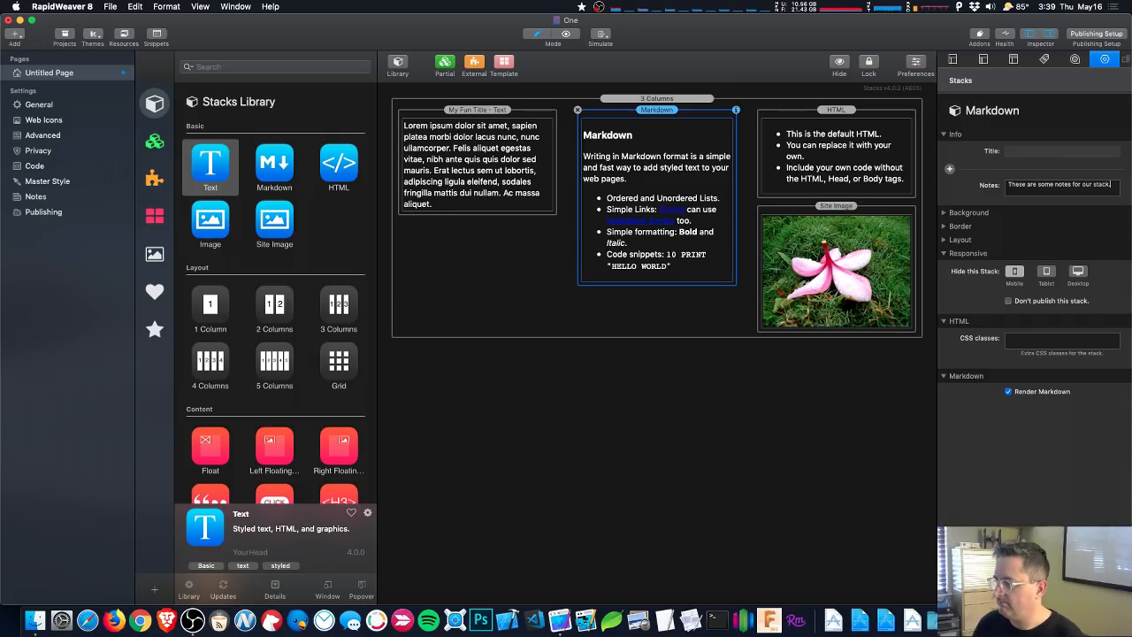
pyautogui.press('Tab')
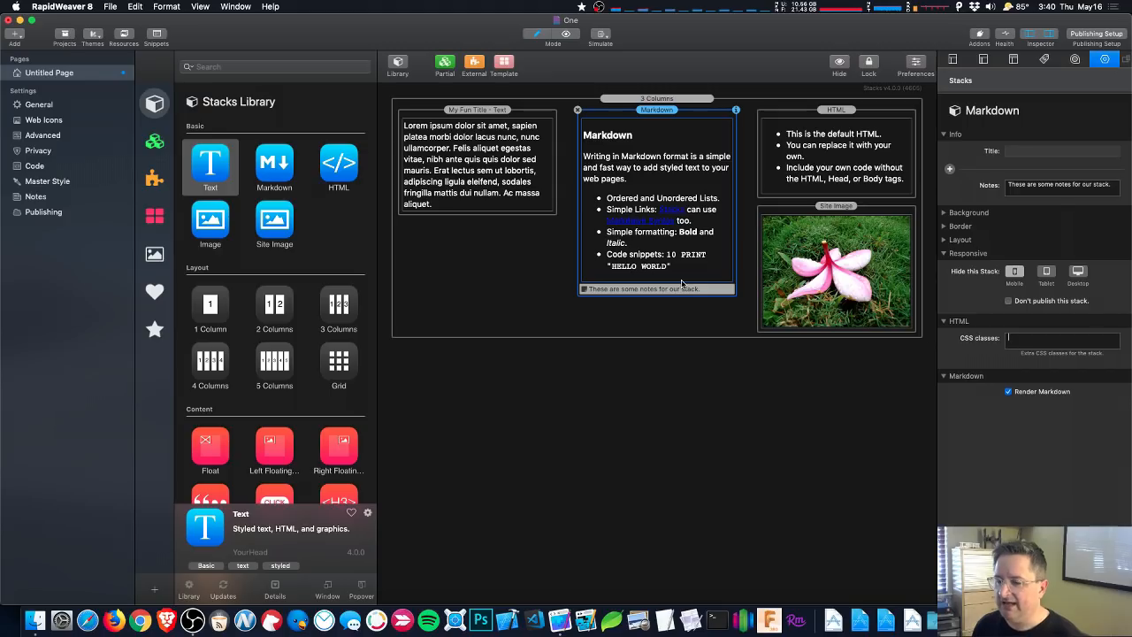
pyautogui.click(949, 168)
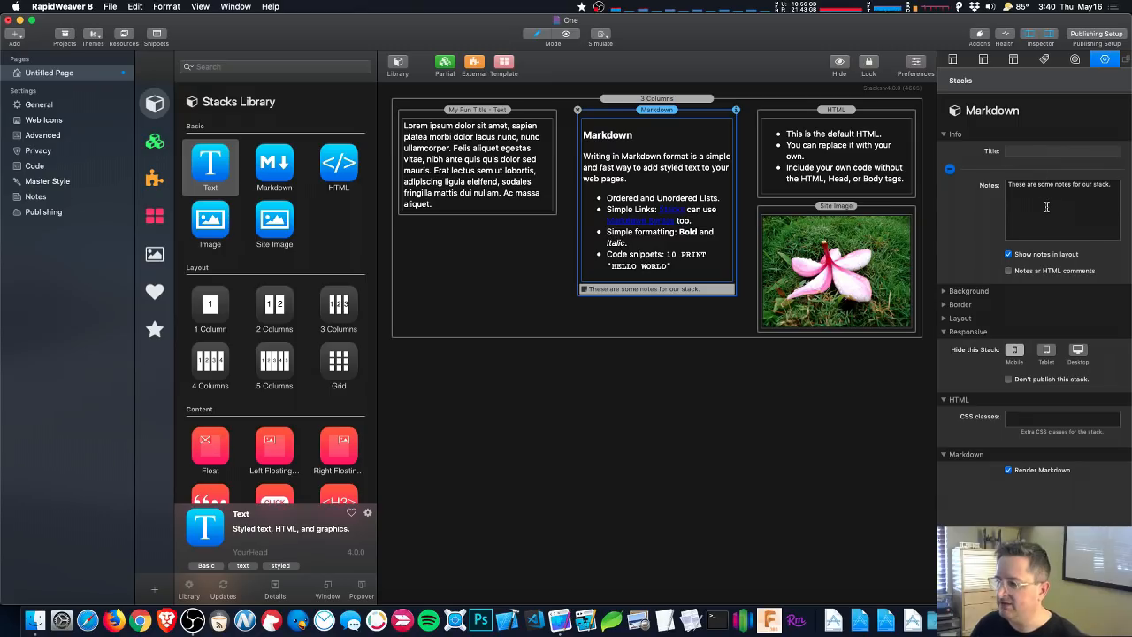
# - Tick Notes as HTML comments, then select the 3 Columns container
pyautogui.click(1009, 271)
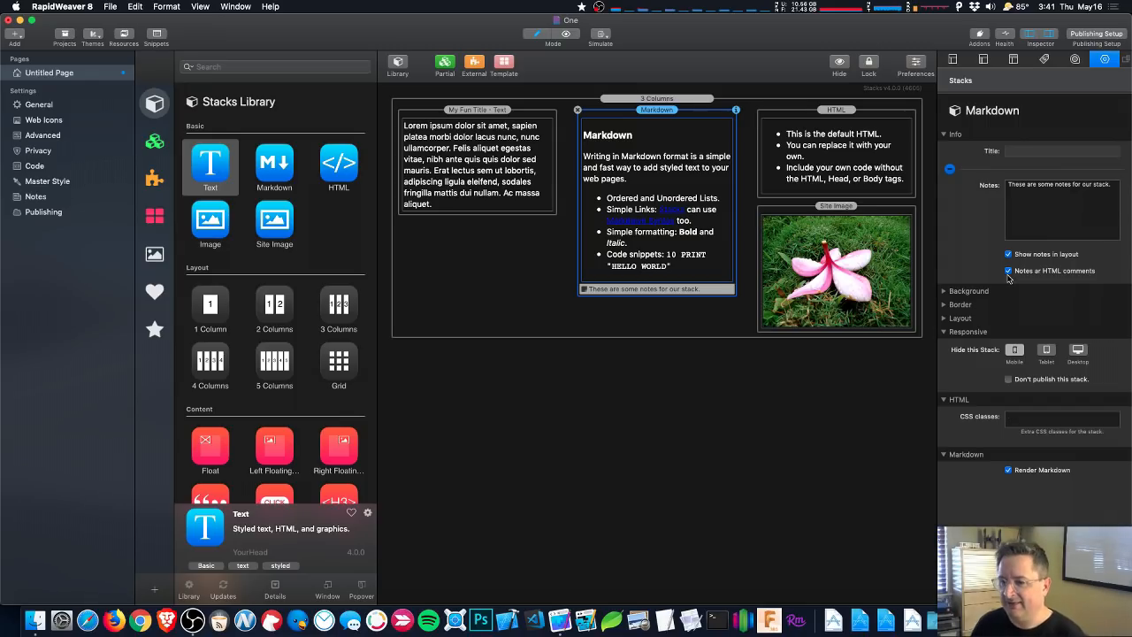
pyautogui.click(465, 271)
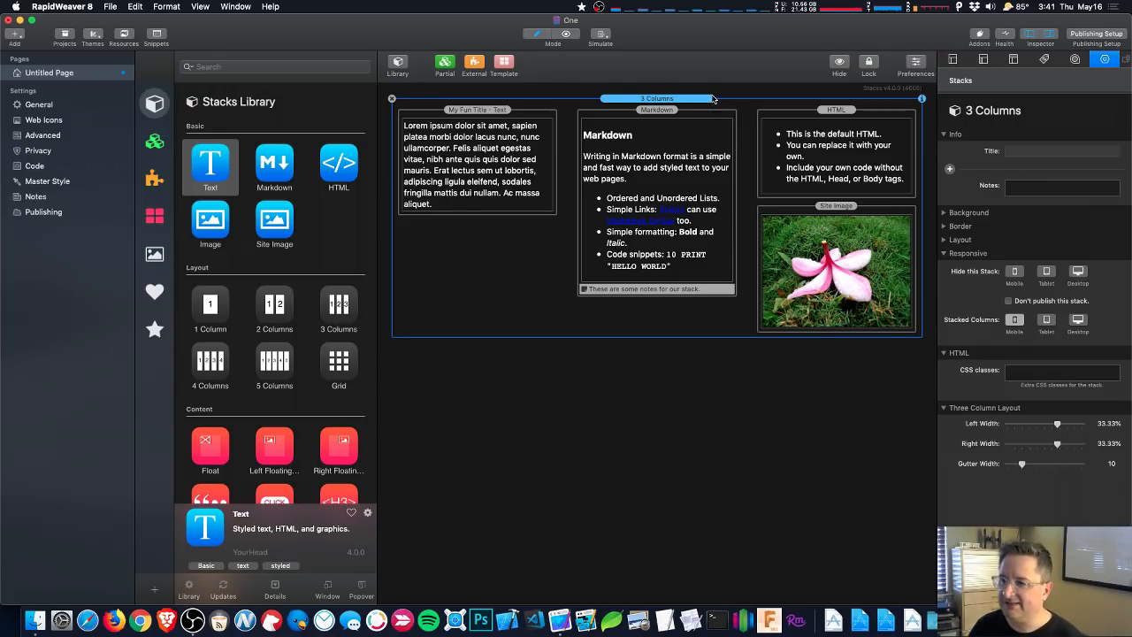
# - Convert the three-column layout into a partial and select the new Partial 148 stack
pyautogui.click(445, 69)
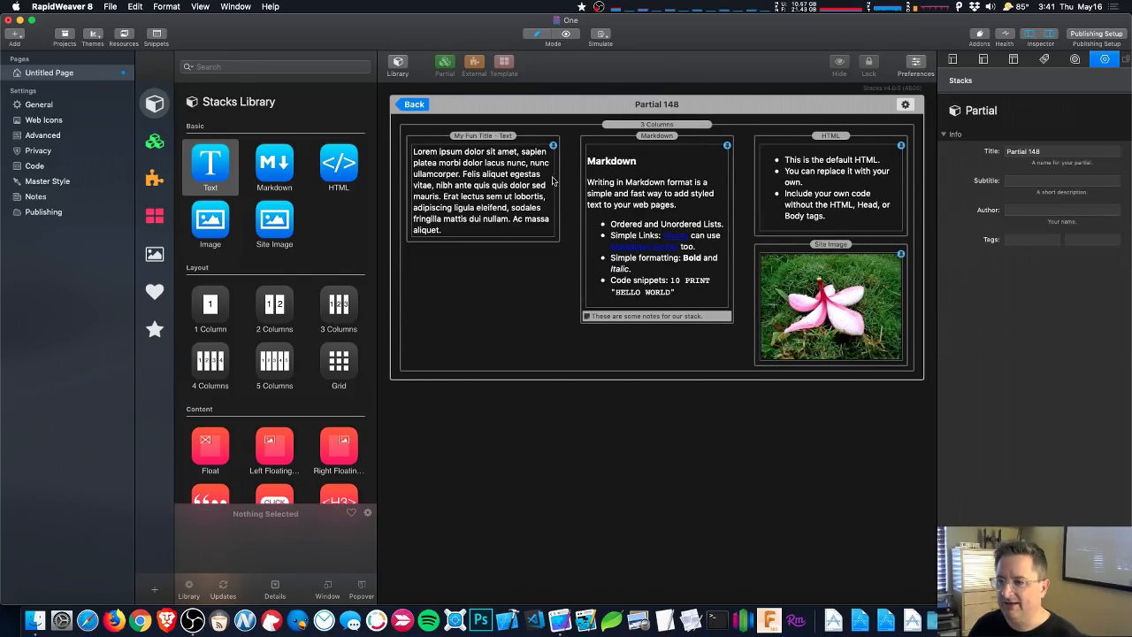
pyautogui.click(415, 104)
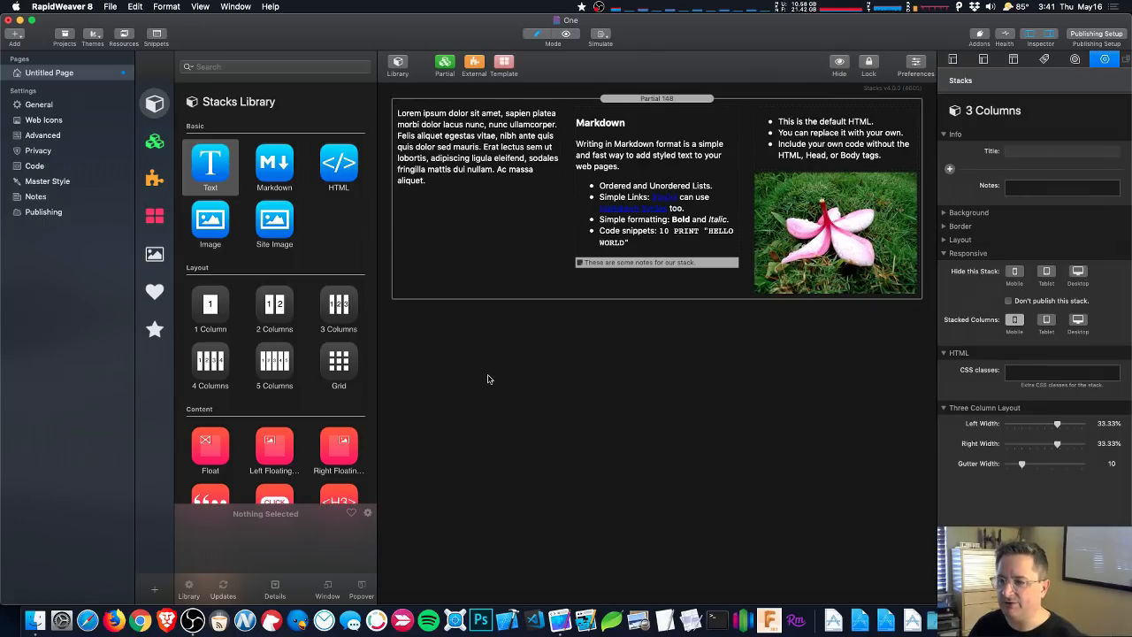
pyautogui.click(478, 271)
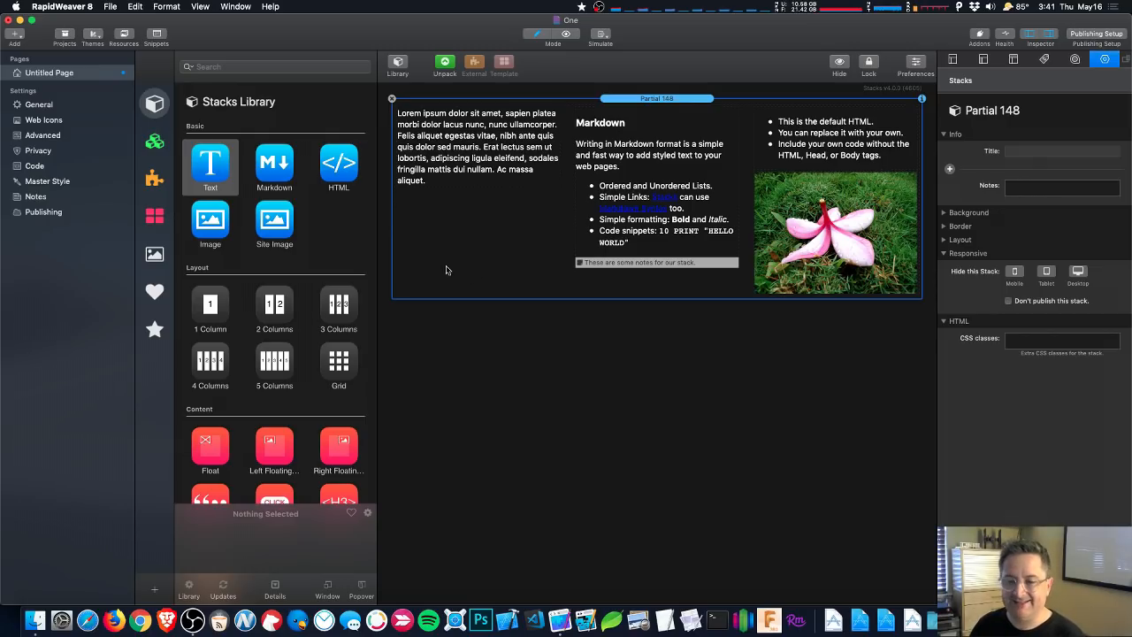
# - Open Partial 148 from the saved partials library and return to the page
pyautogui.click(155, 143)
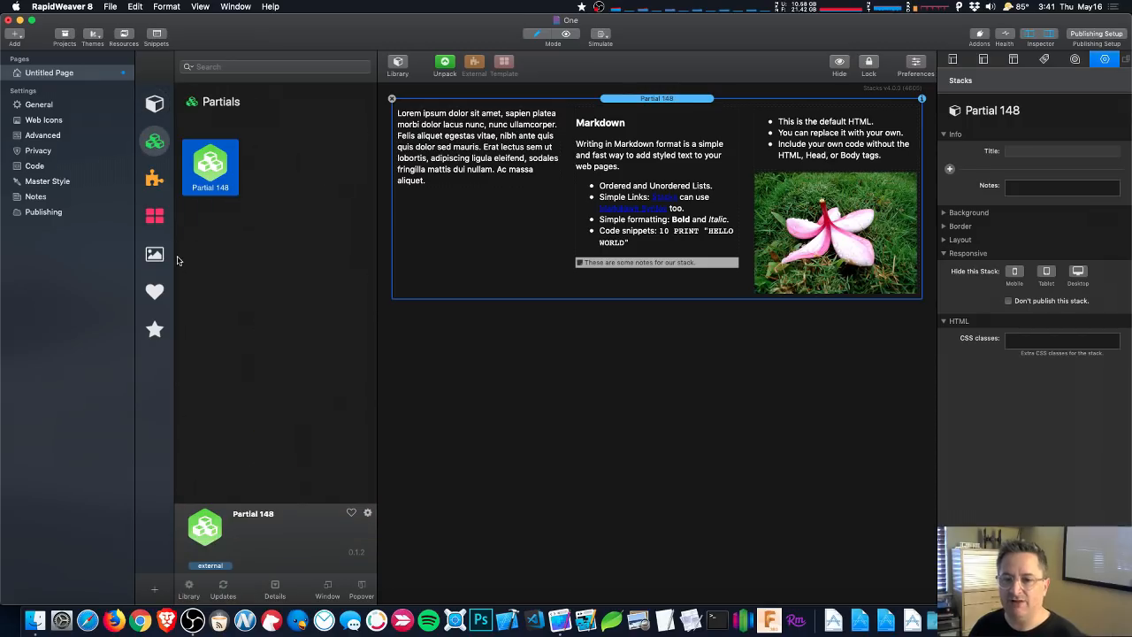
pyautogui.doubleClick(208, 165)
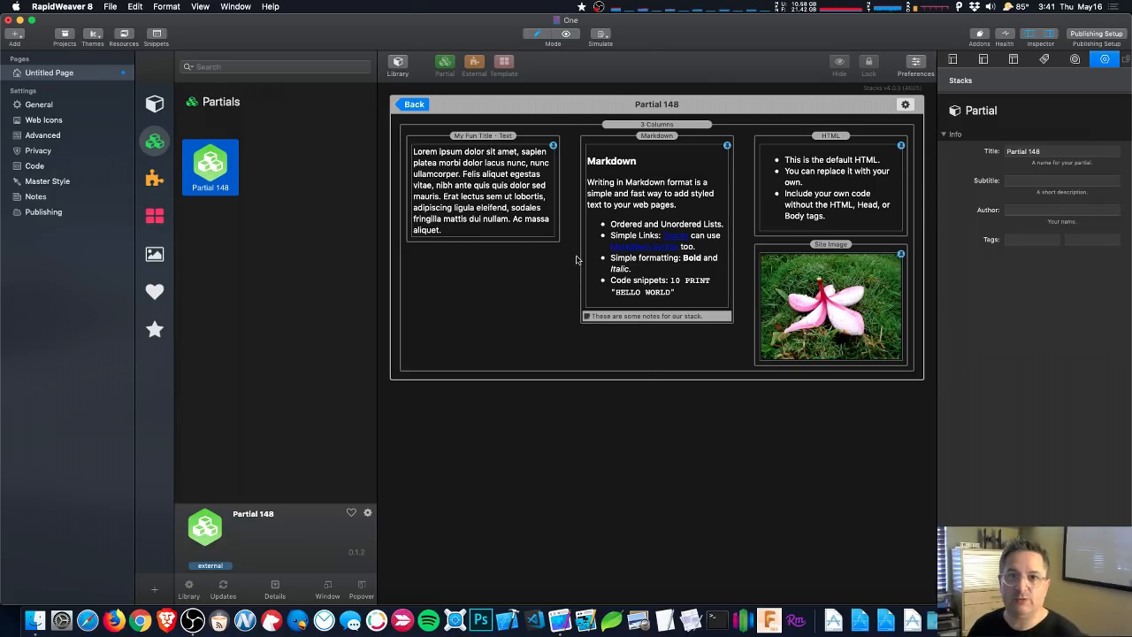
pyautogui.click(412, 104)
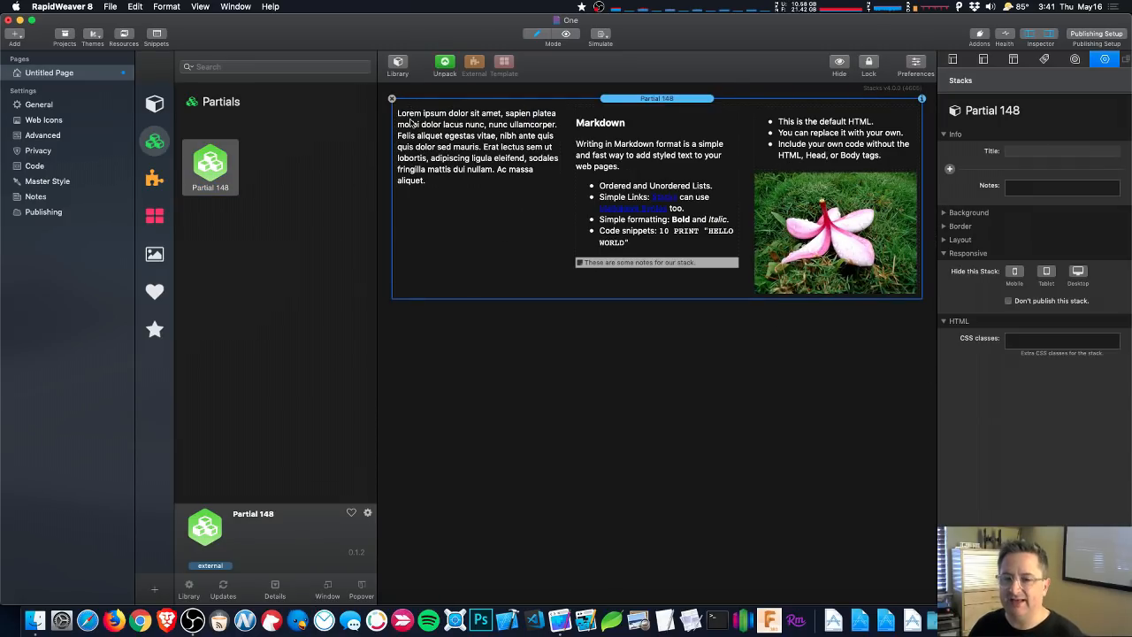
# - Change Partial 148's title in the Inspector to 'Three columns' and return to the page
pyautogui.doubleClick(210, 164)
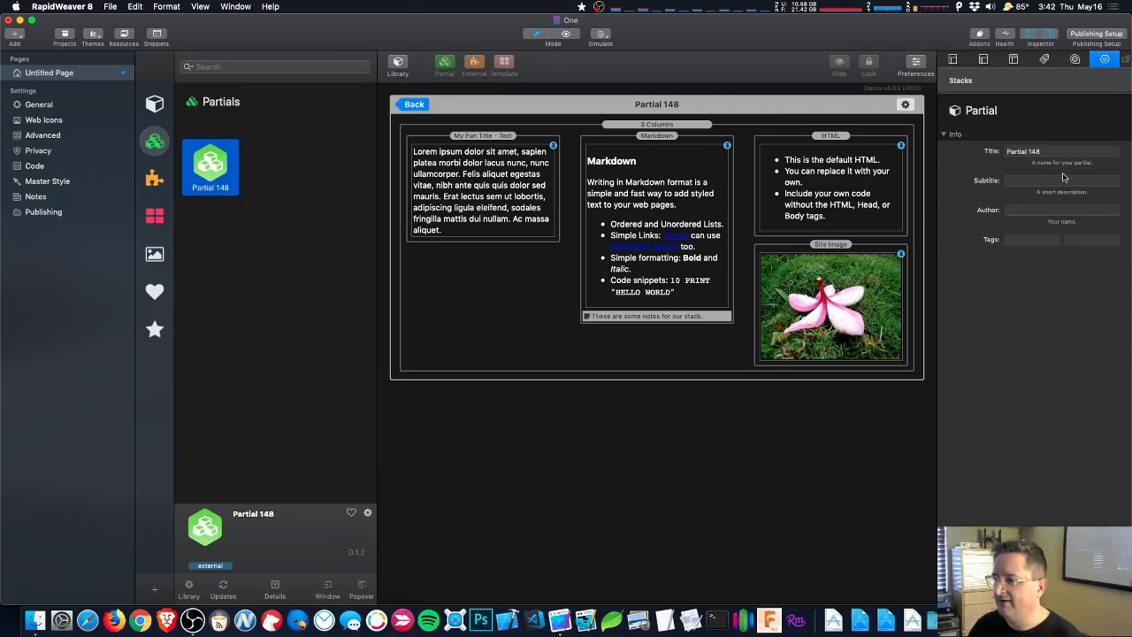
pyautogui.click(1042, 151)
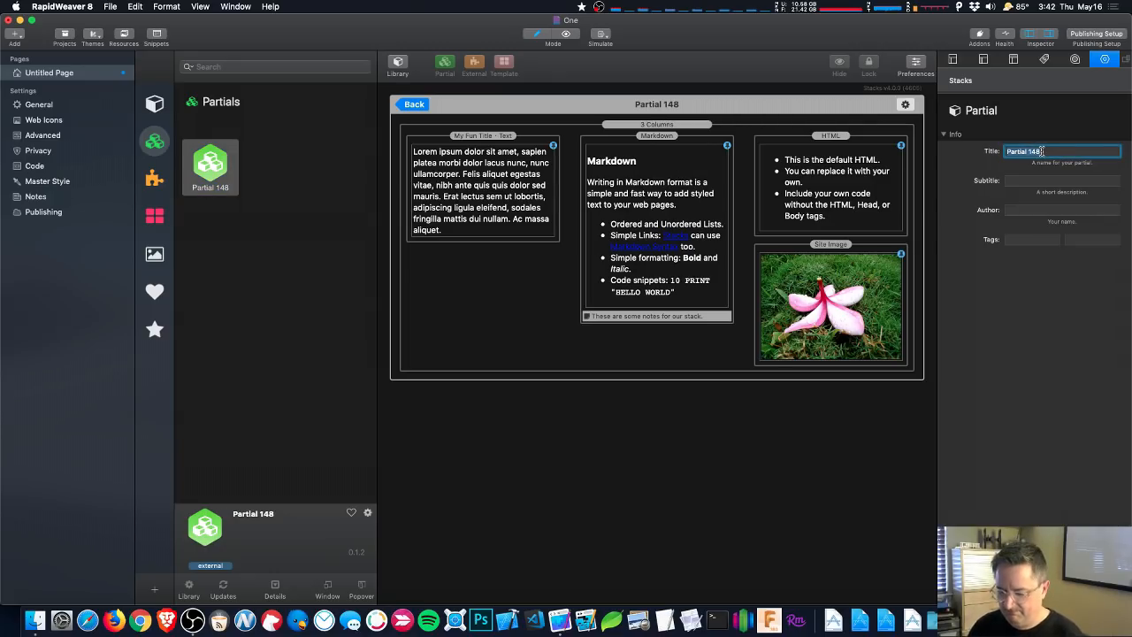
pyautogui.write('Thiree columns')
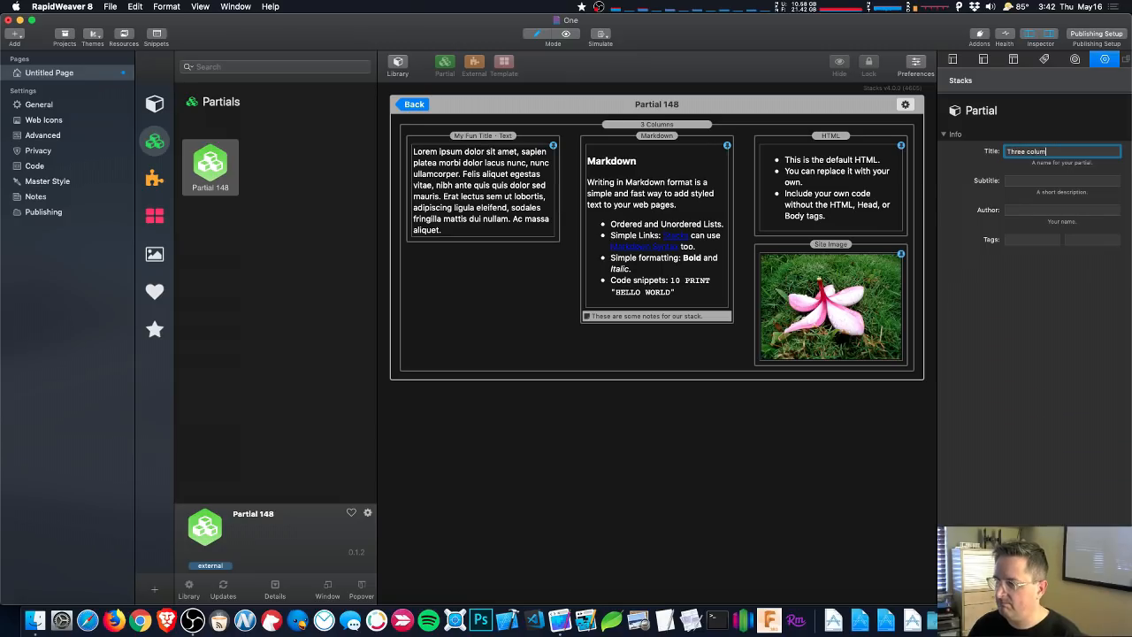
pyautogui.press('Tab')
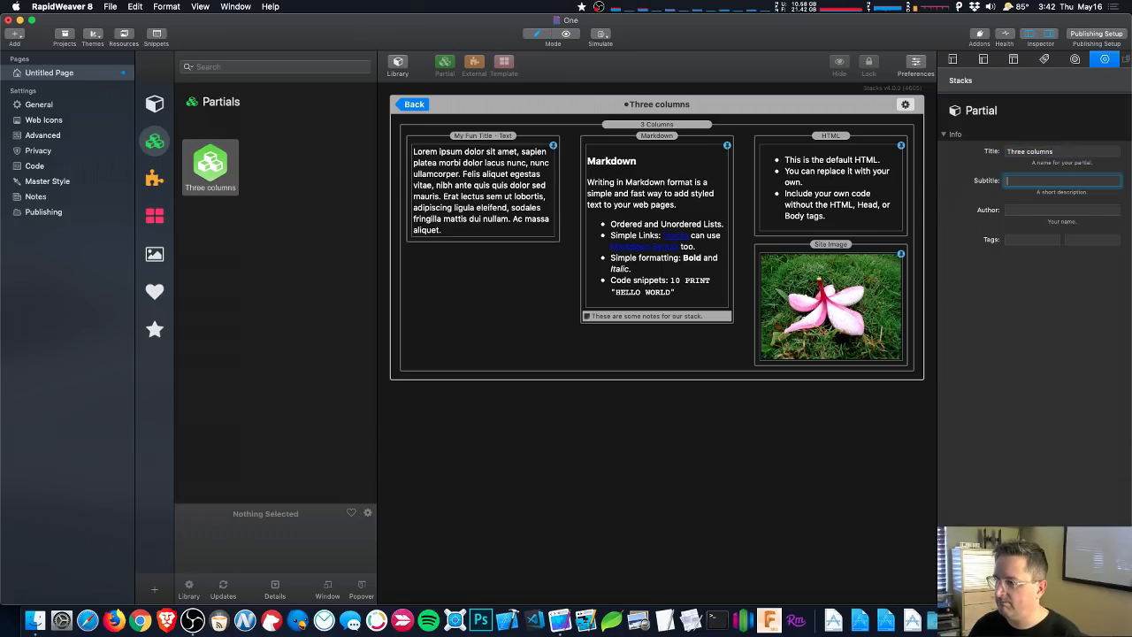
pyautogui.click(405, 107)
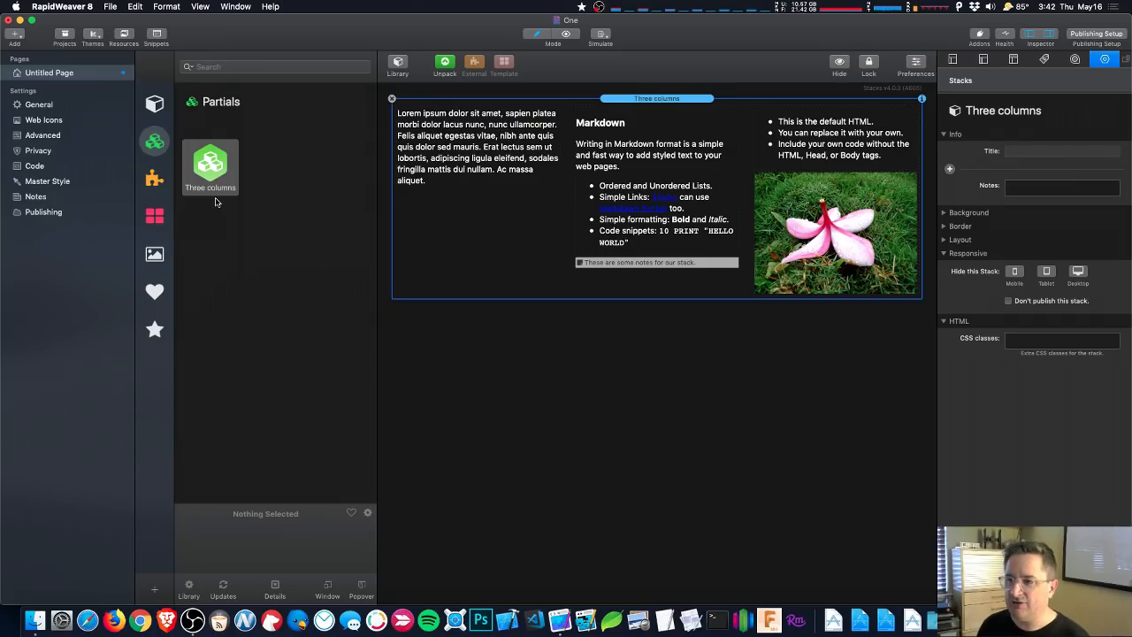
pyautogui.click(392, 100)
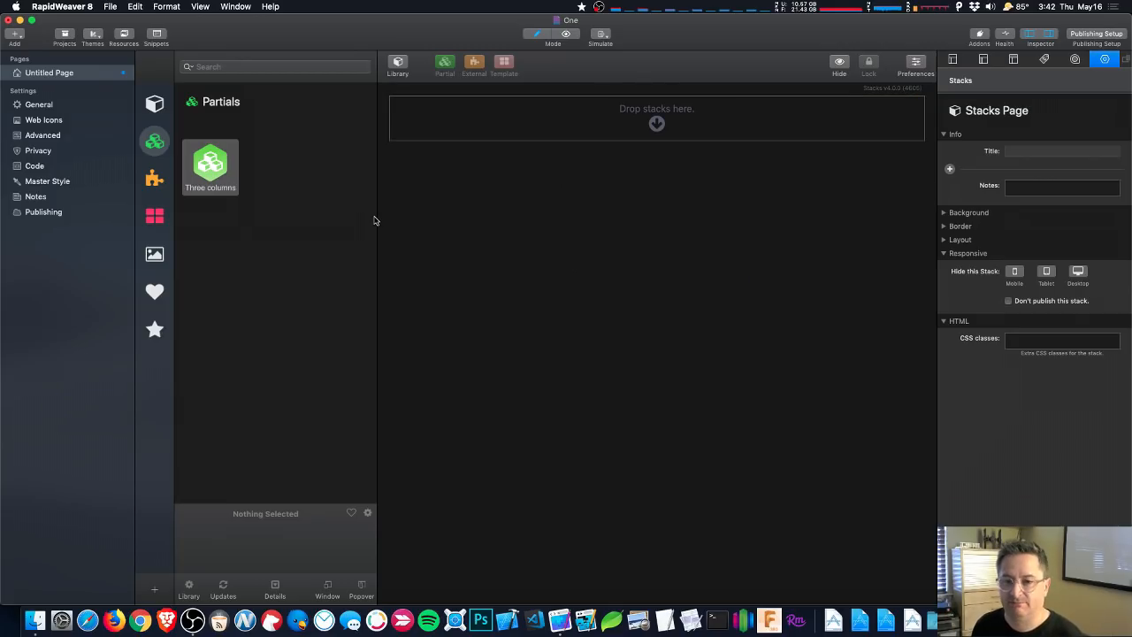
pyautogui.doubleClick(211, 159)
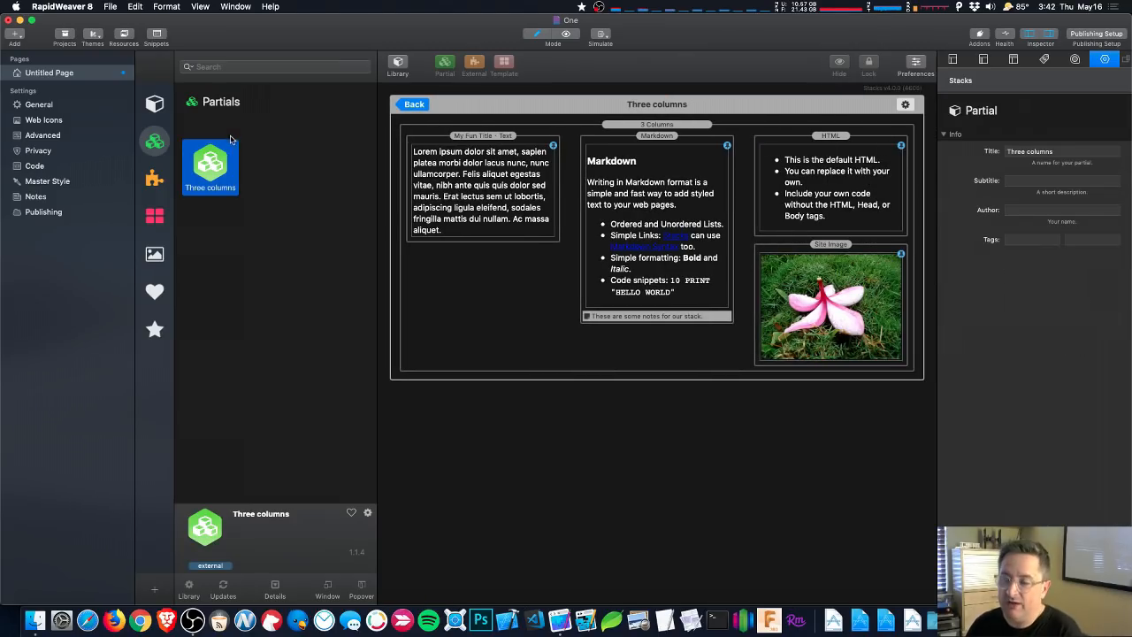
pyautogui.click(415, 104)
pyautogui.moveTo(255, 172); pyautogui.dragTo(570, 299)
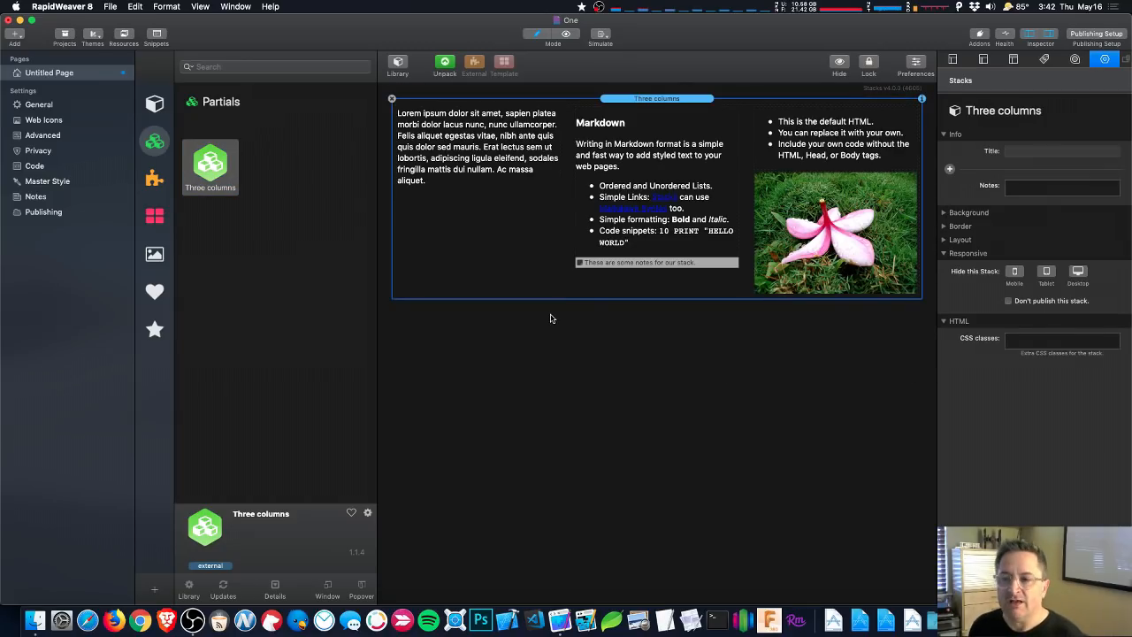